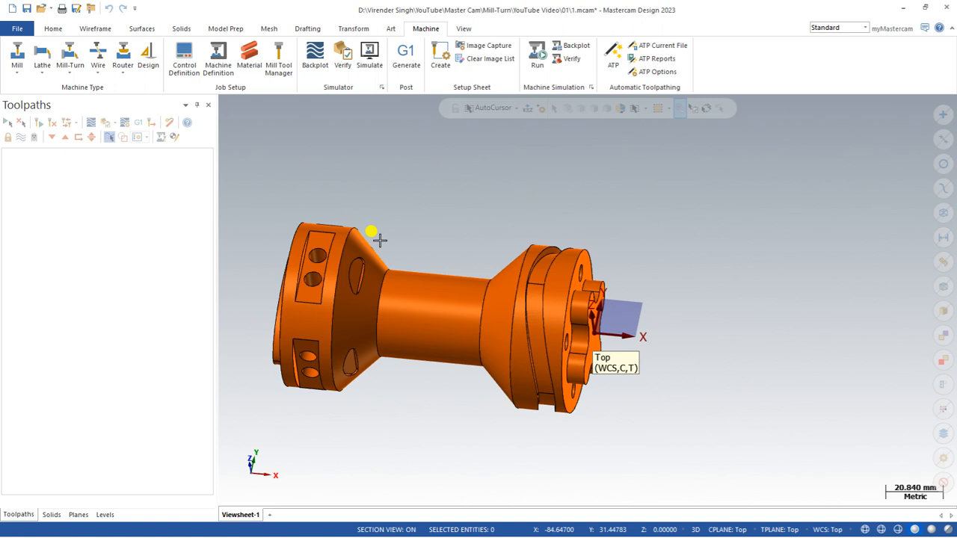
Inspect the part by rotating it and return to the Top view.
right_click(404, 197)
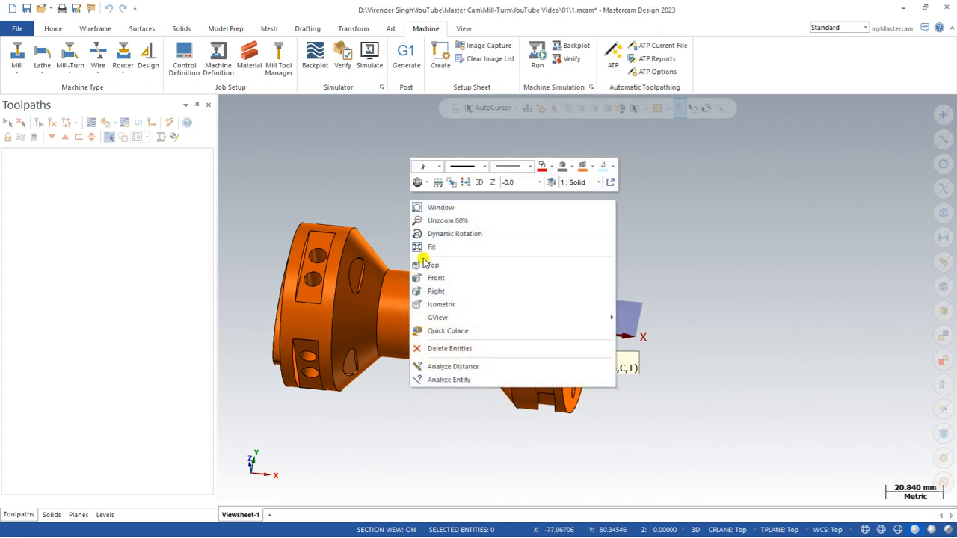
click(423, 260)
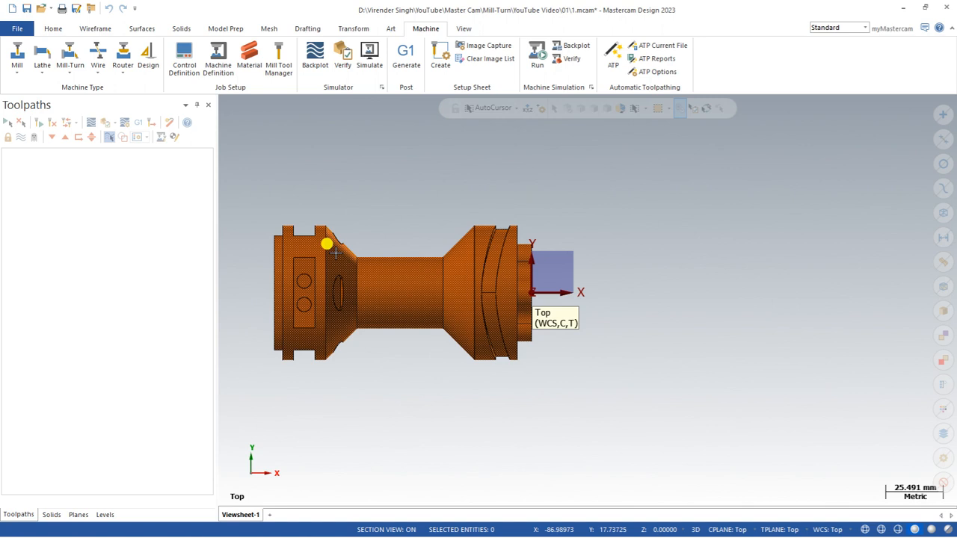
middle_drag(410, 310, 405, 213)
right_click(399, 227)
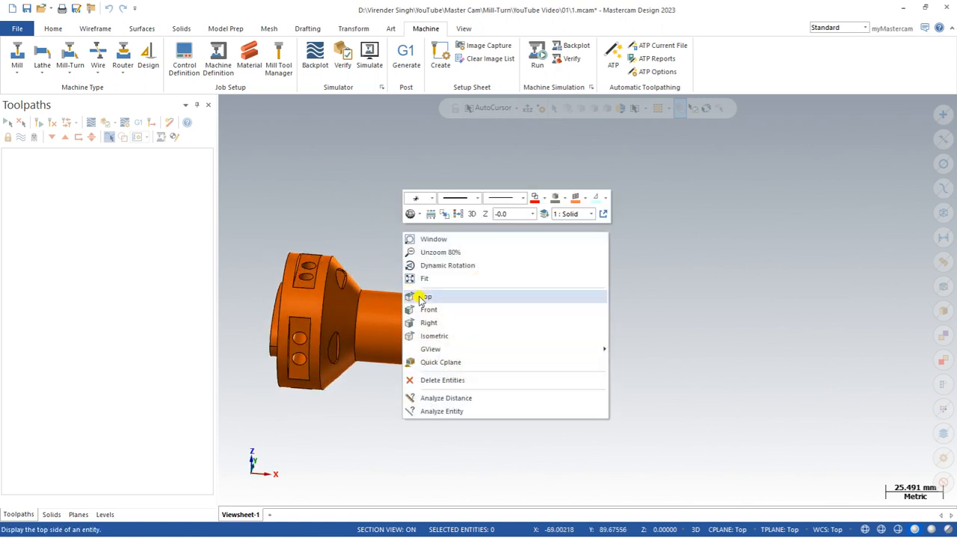
click(421, 295)
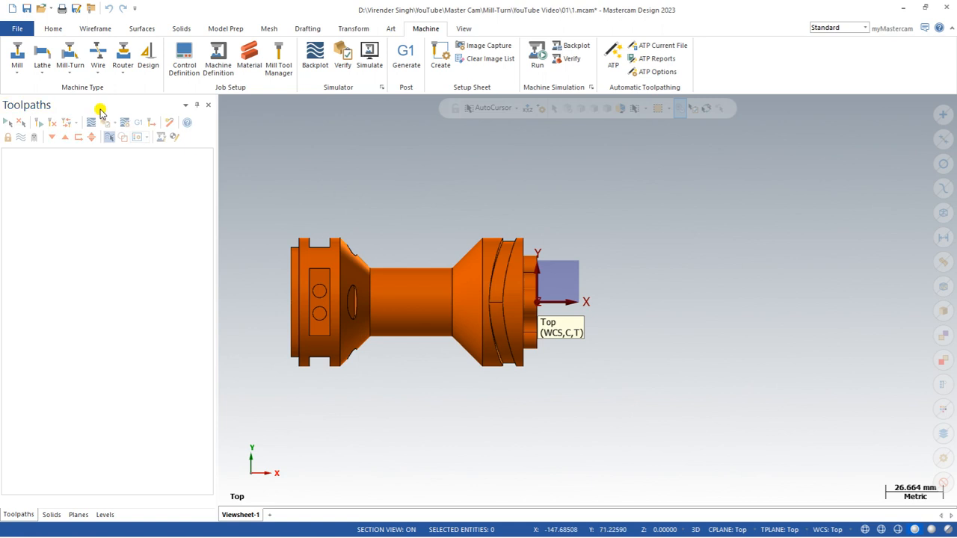
scroll(400, 155, down, 3)
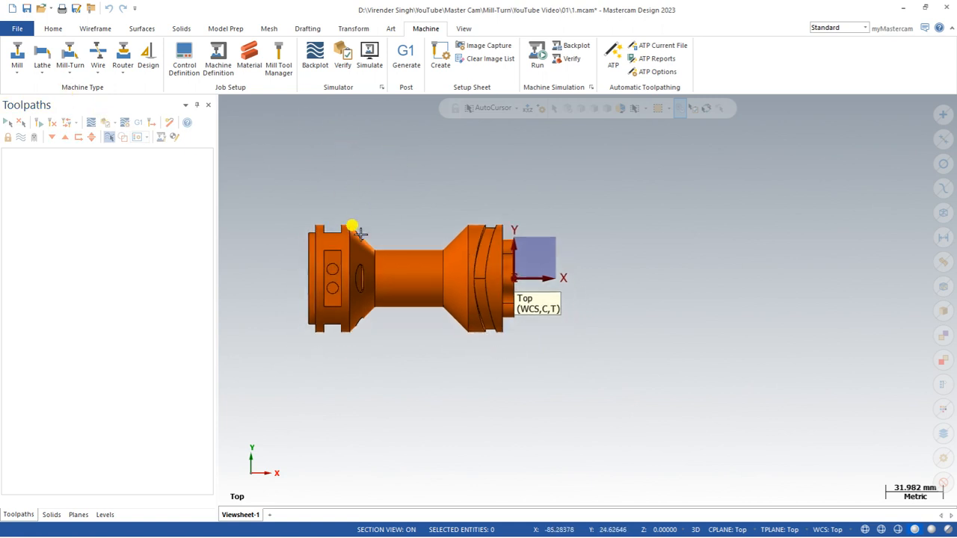
scroll(360, 236, up, 3)
Review the available lathe and mill-turn machine definitions in the machine list manager, and close it without adding any.
click(71, 58)
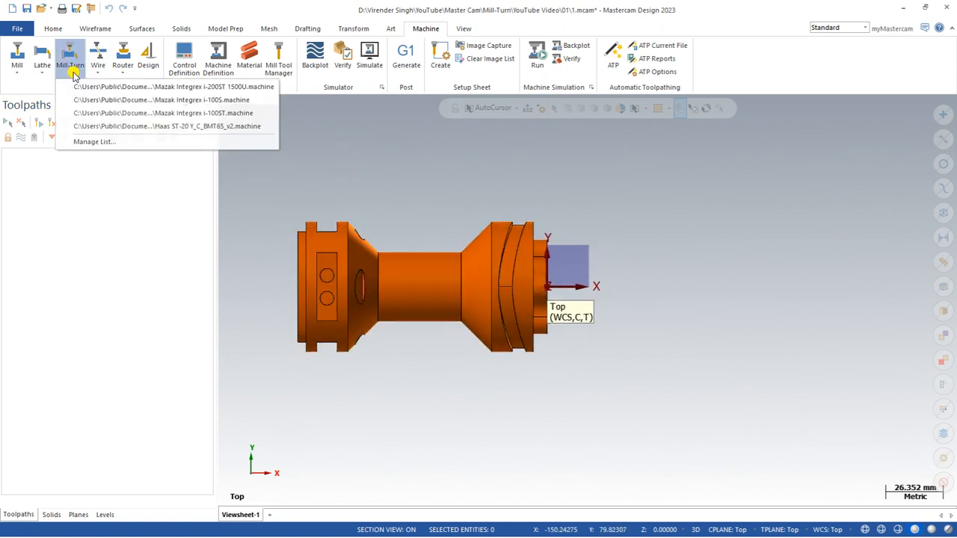
click(64, 126)
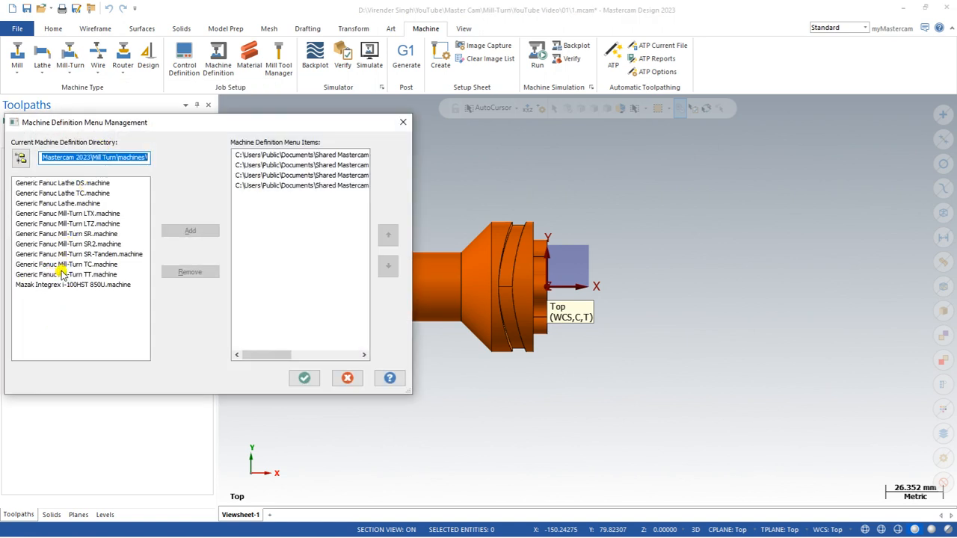
click(62, 215)
click(63, 225)
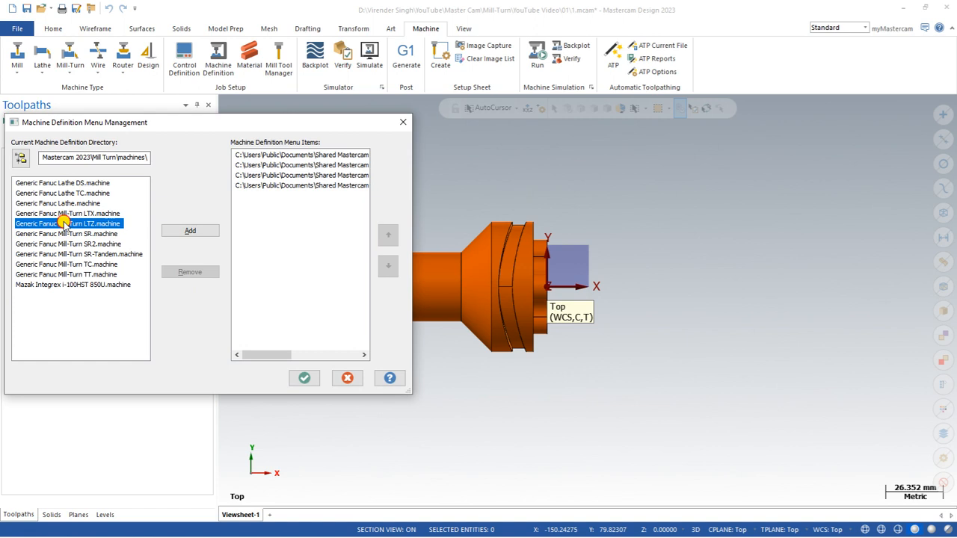
click(88, 214)
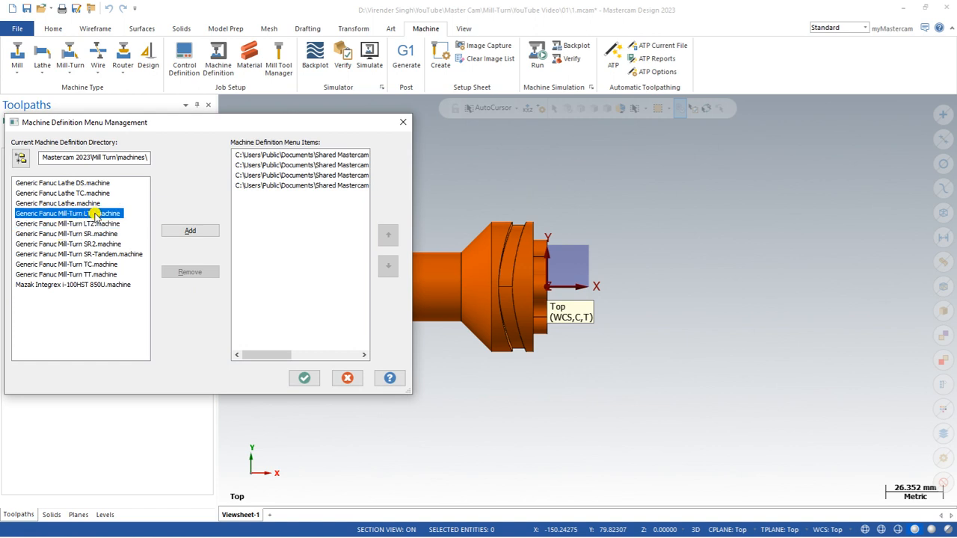
click(80, 183)
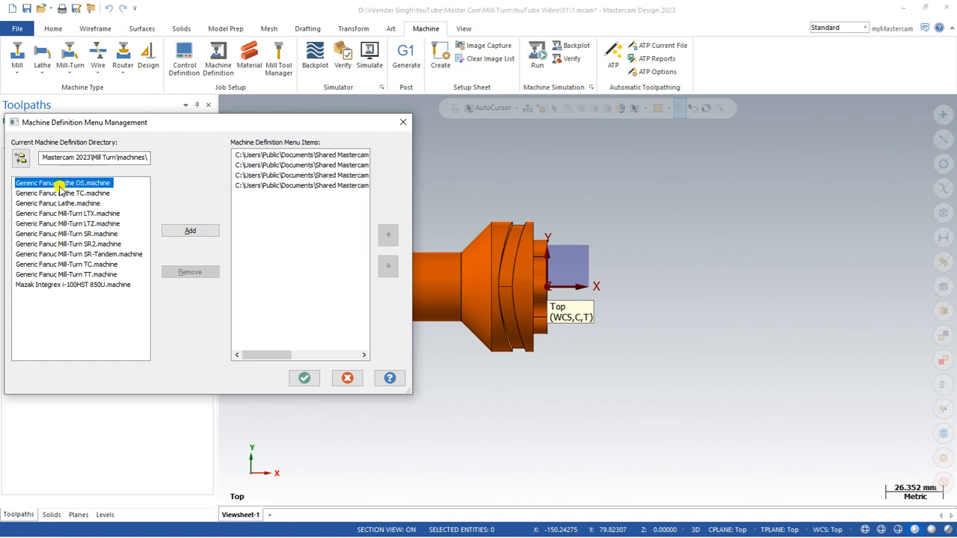
click(89, 193)
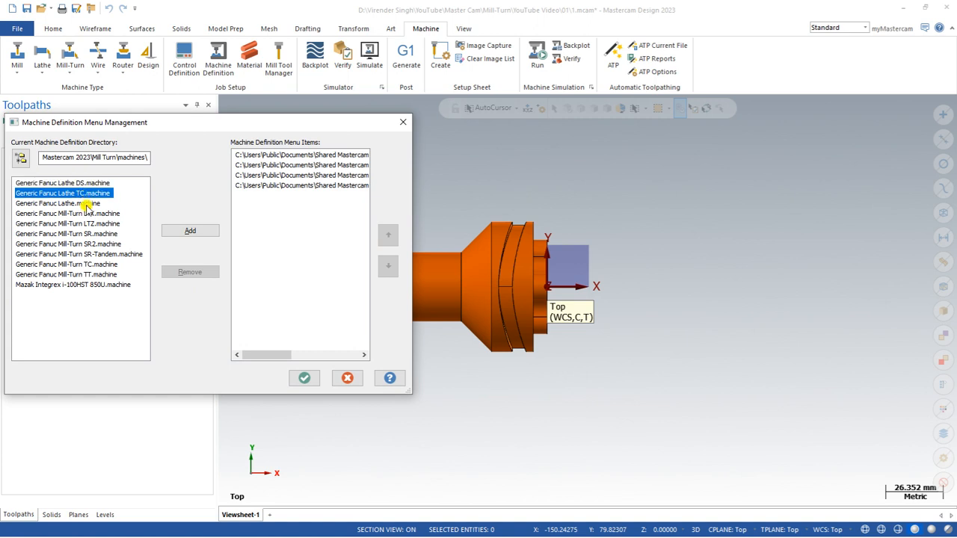
click(80, 204)
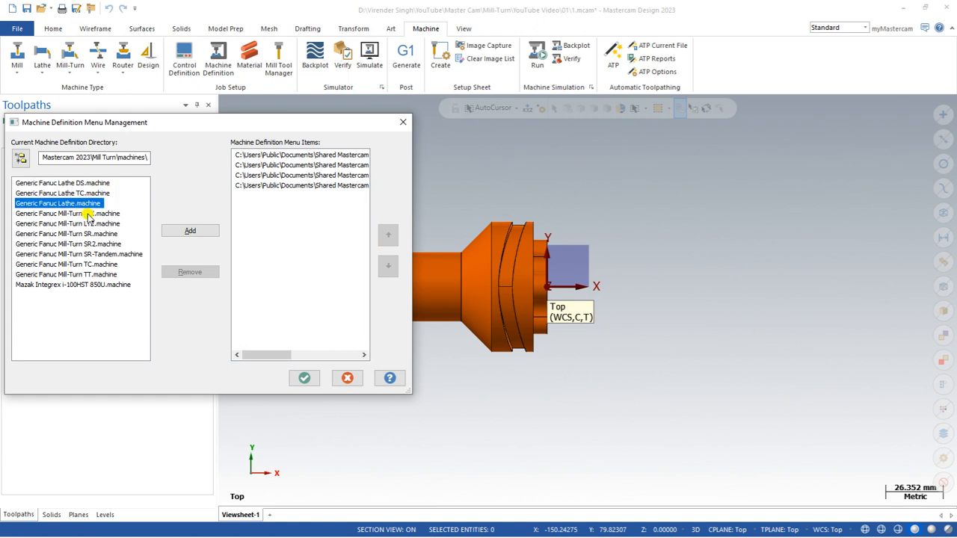
click(73, 214)
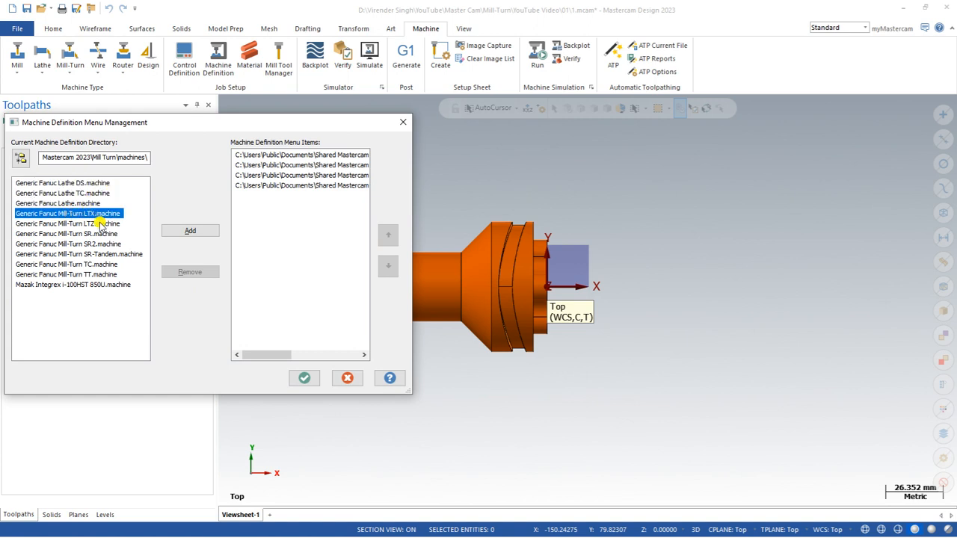
click(99, 224)
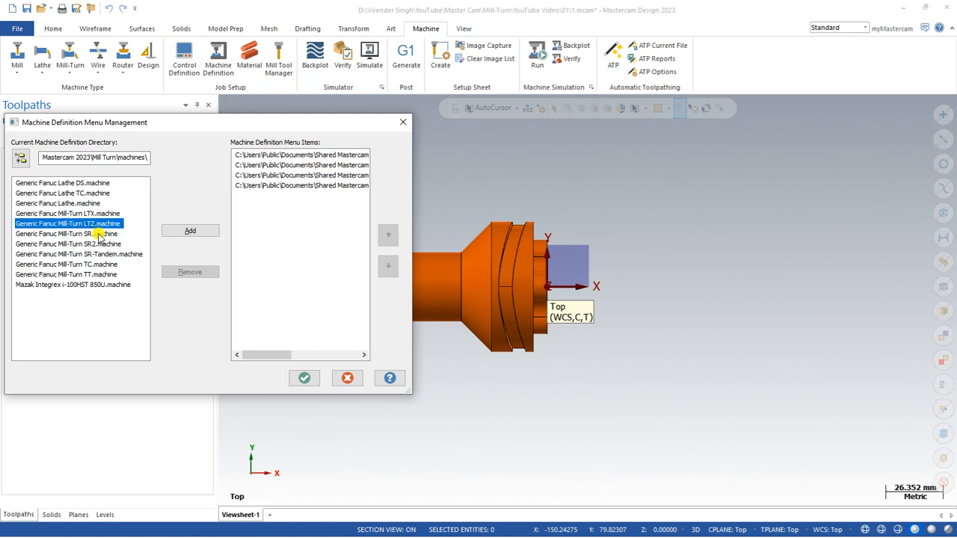
click(98, 235)
click(97, 244)
click(96, 255)
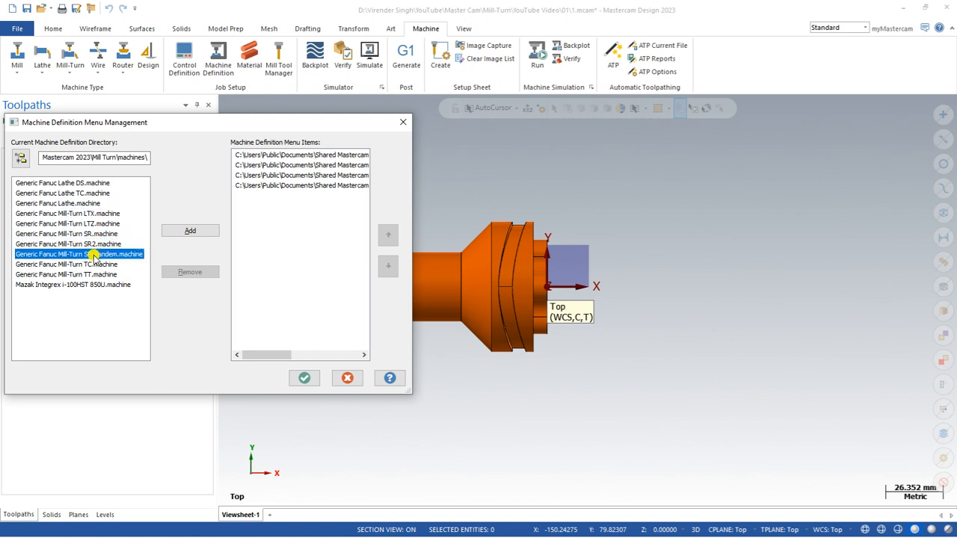
click(97, 264)
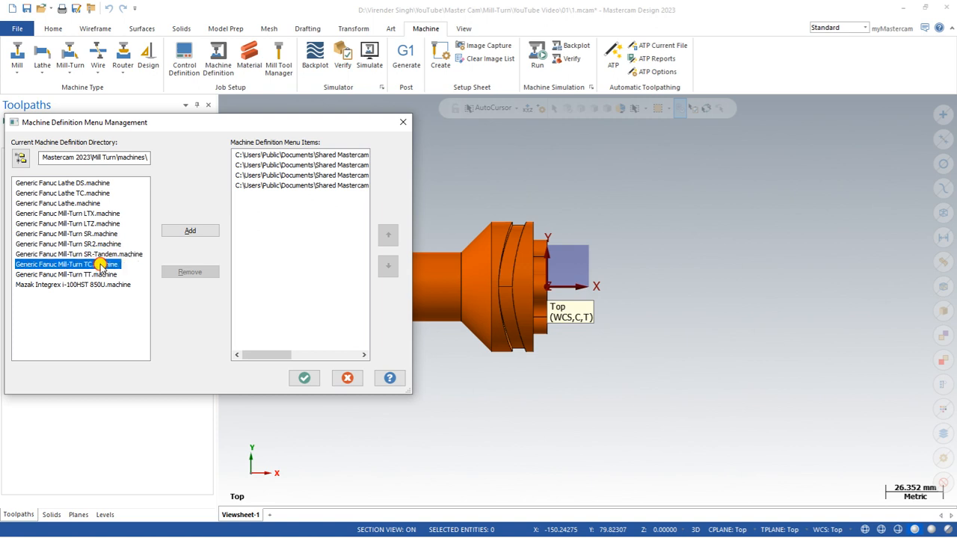
click(98, 275)
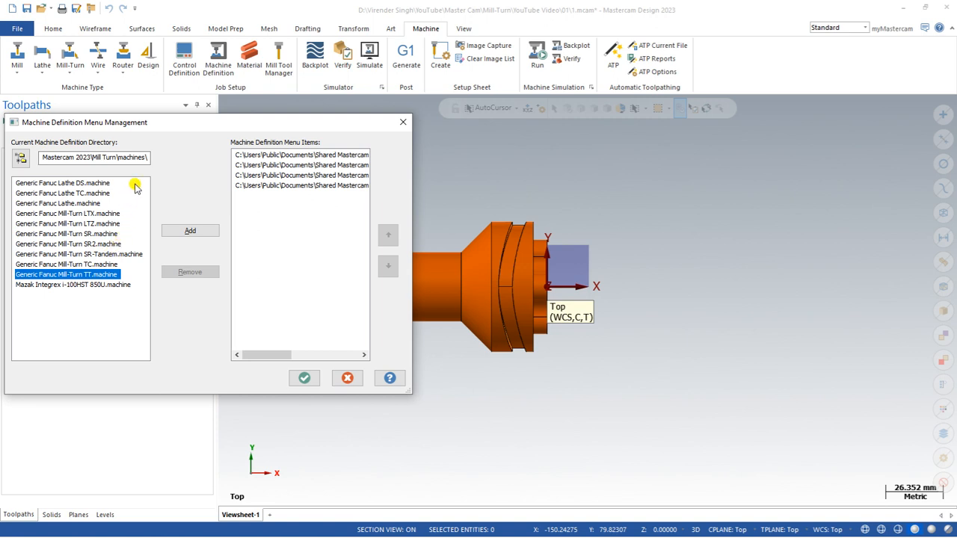
click(94, 183)
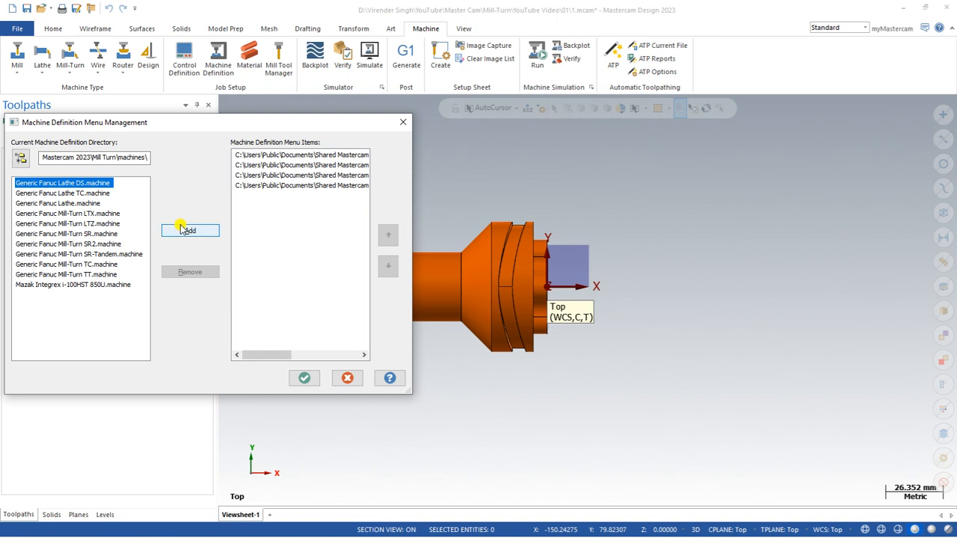
click(403, 122)
Load the Mazak Integrex i-100ST mill-turn machine, minimize Code Expert and move the machine group properties dialog aside.
scroll(377, 232, down, 1)
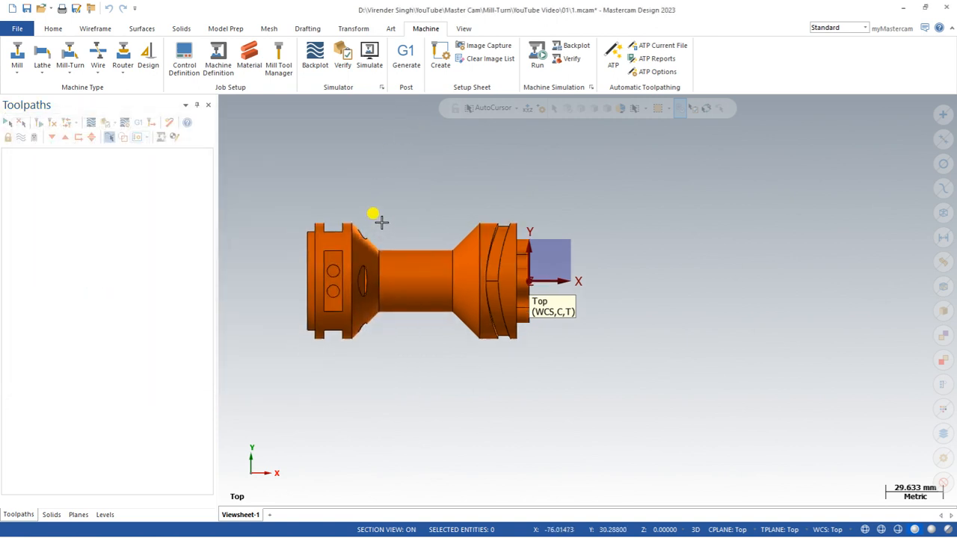
click(68, 70)
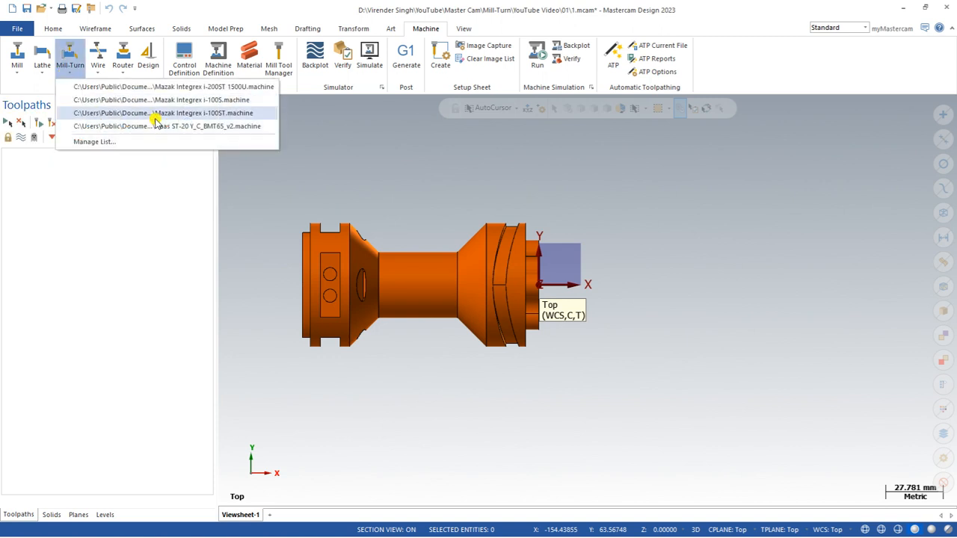
click(215, 113)
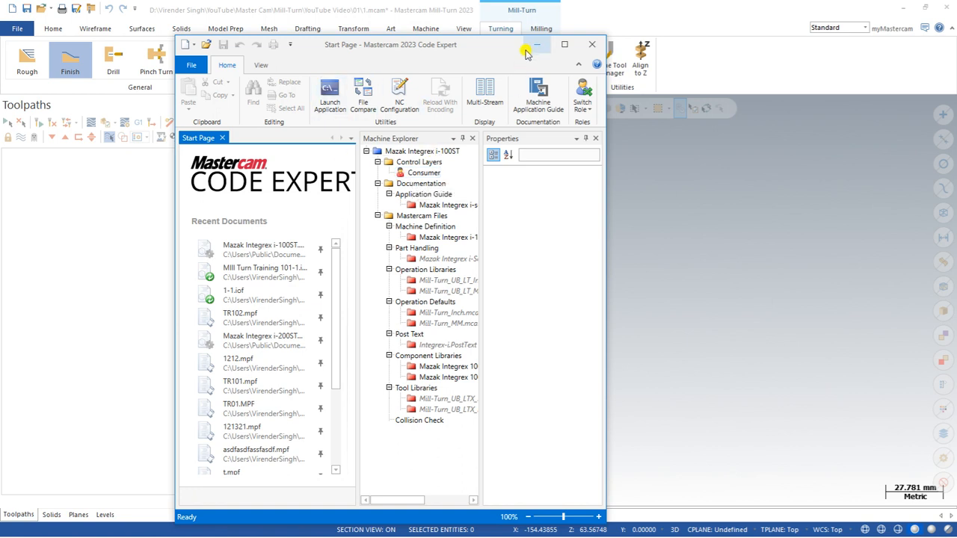
click(537, 45)
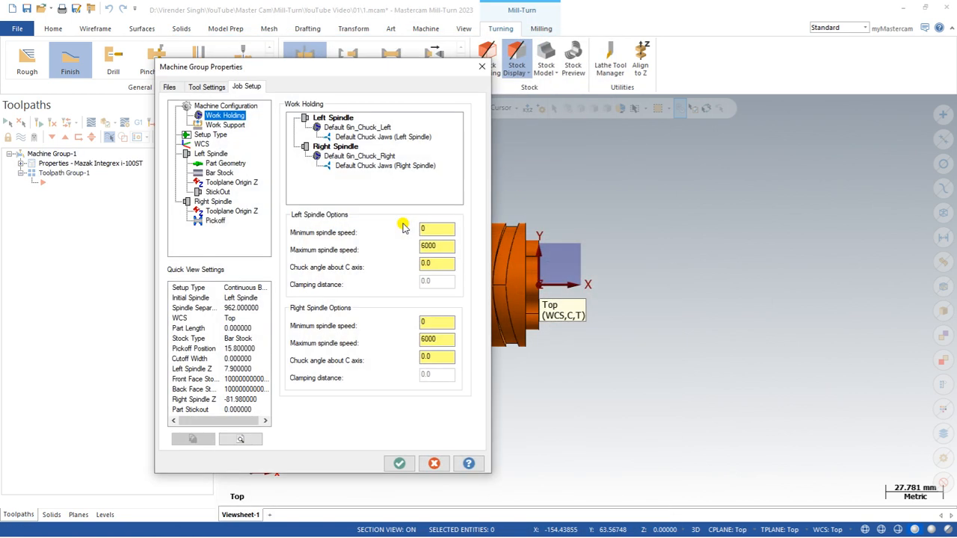
drag(292, 68, 211, 59)
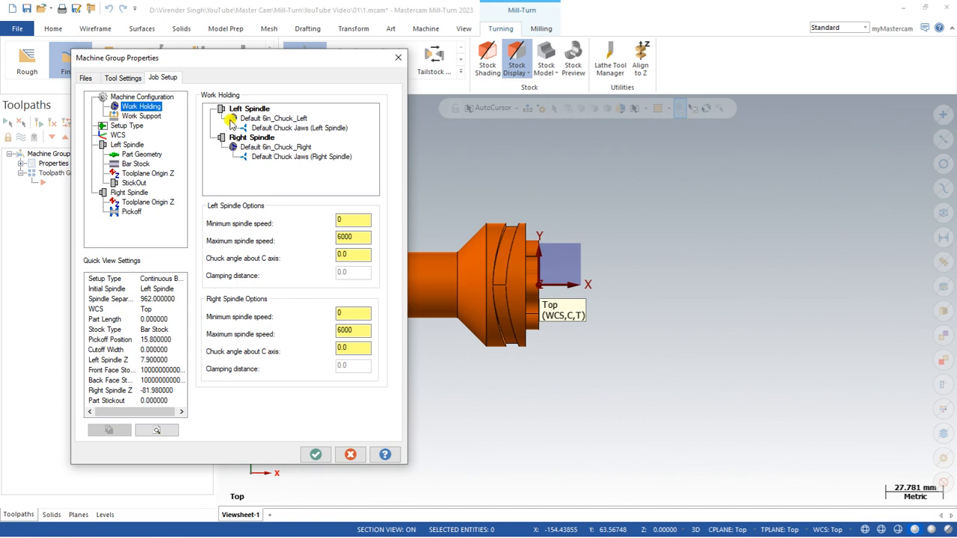
Review the geometry and clamping parameters of the left spindle's default chuck jaws, and close them unchanged.
click(258, 120)
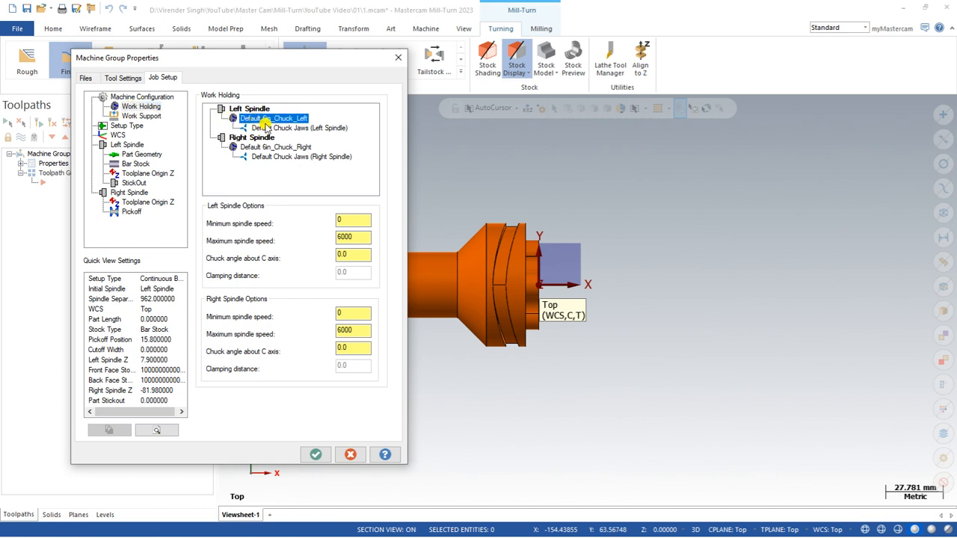
double_click(268, 128)
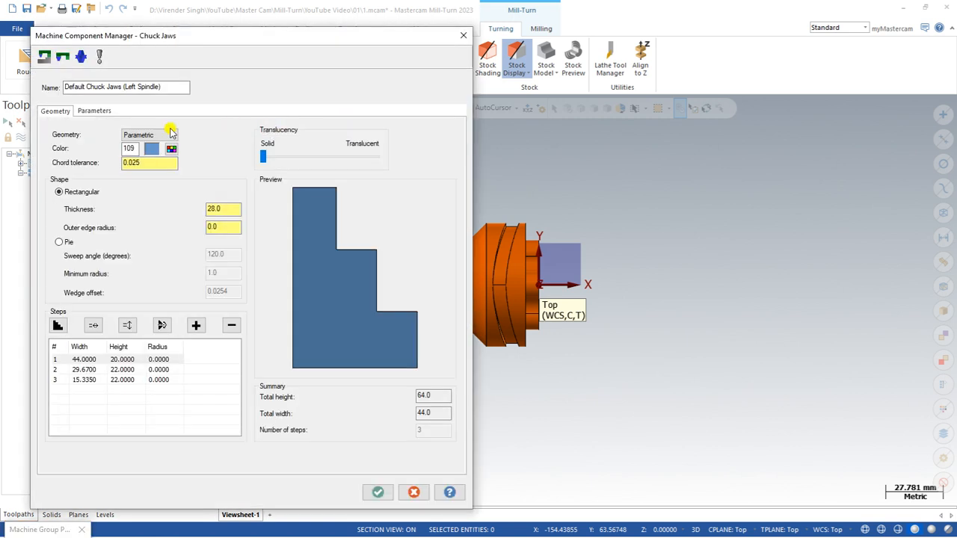
click(94, 111)
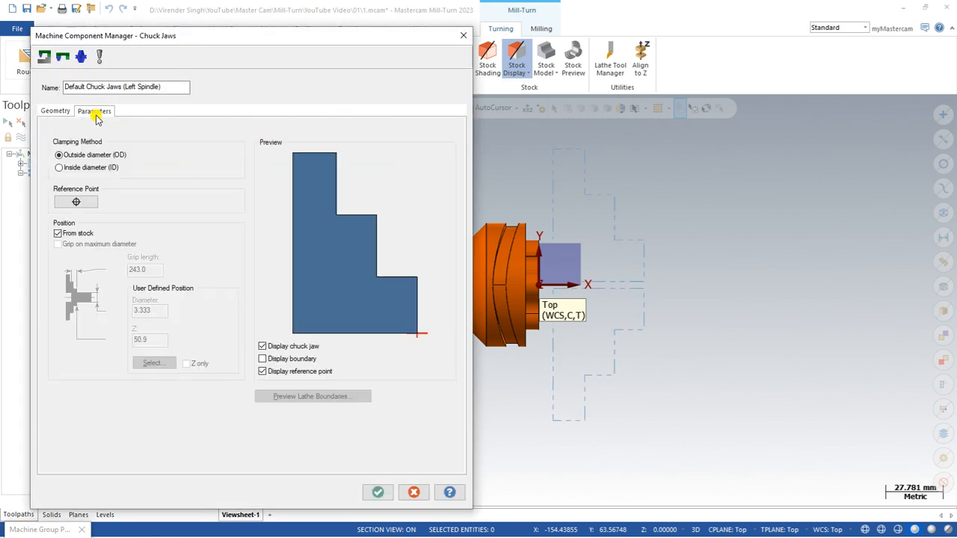
click(64, 112)
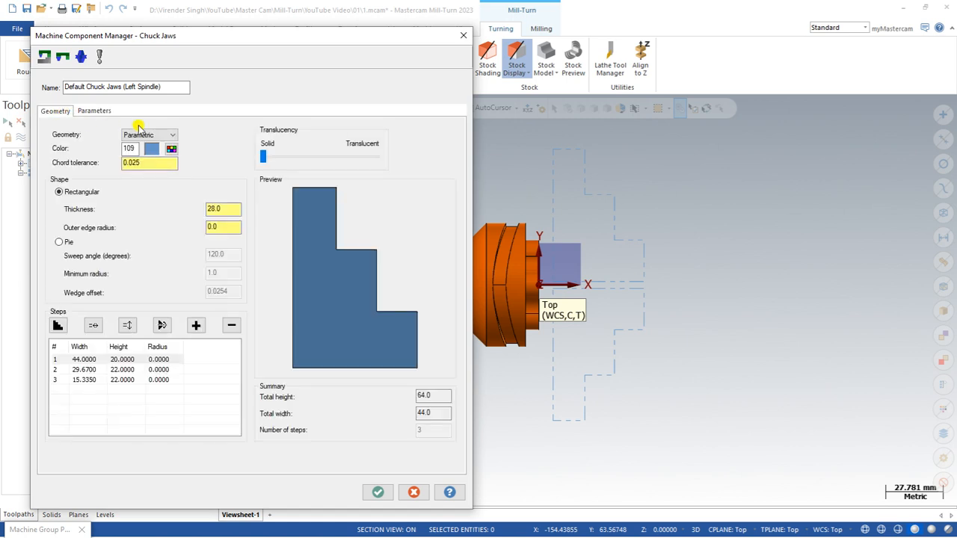
key(Escape)
Set the inside diameter of the left spindle's 6-inch chuck to 70 mm.
double_click(250, 118)
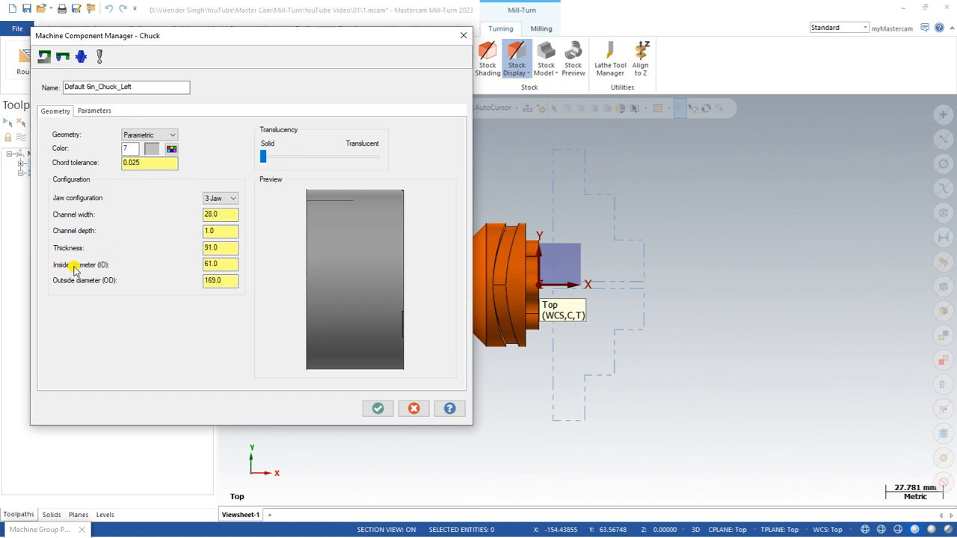
click(212, 264)
text(70)
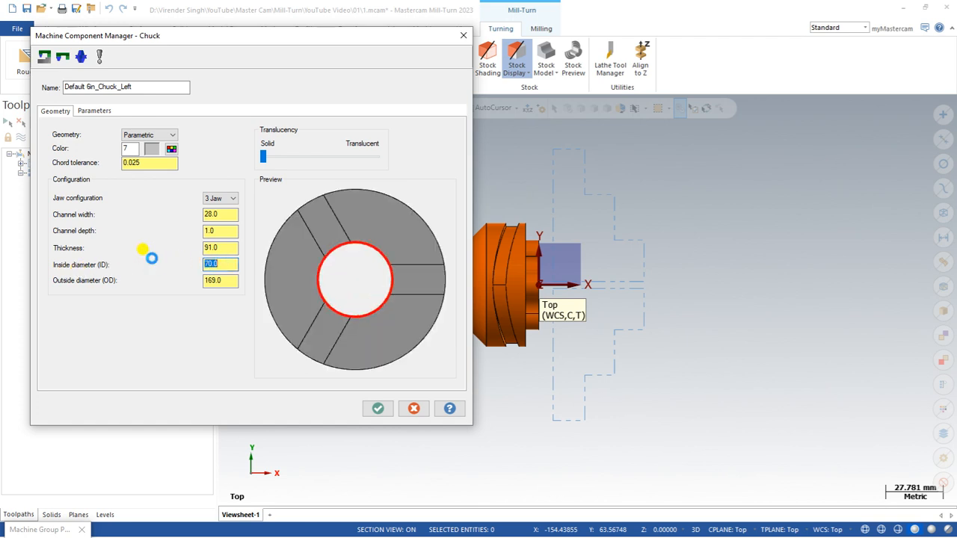
click(378, 409)
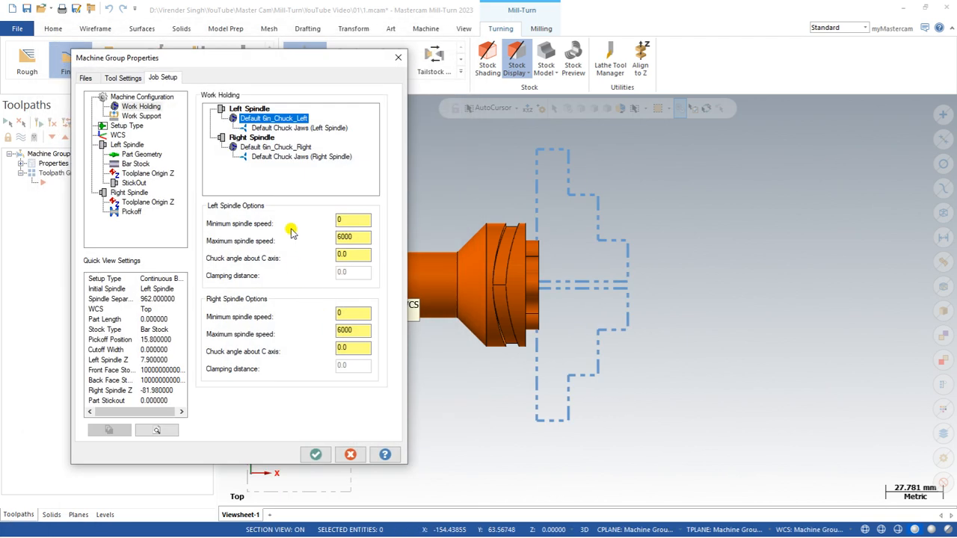
Set the inside diameter of the right spindle's 6-inch chuck to 70 mm.
double_click(260, 146)
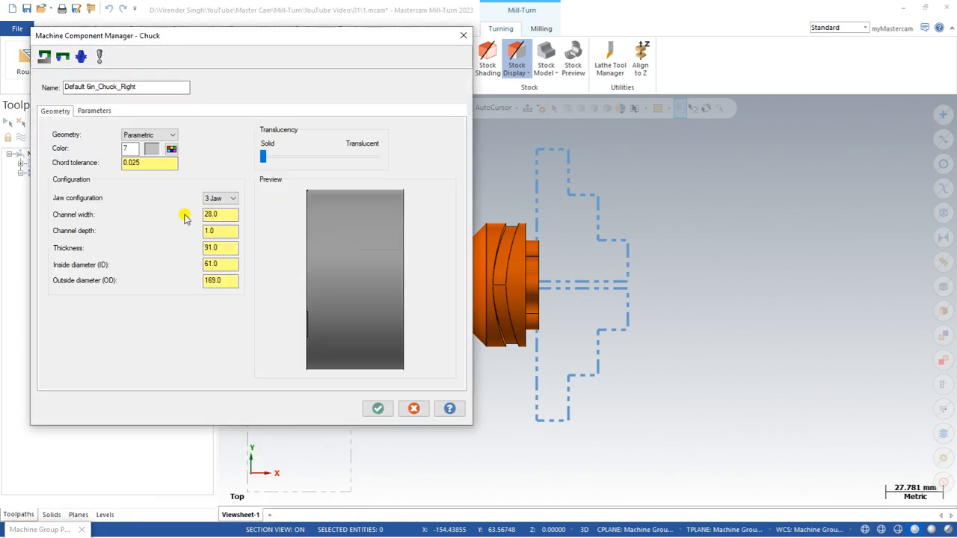
click(218, 264)
text(70)
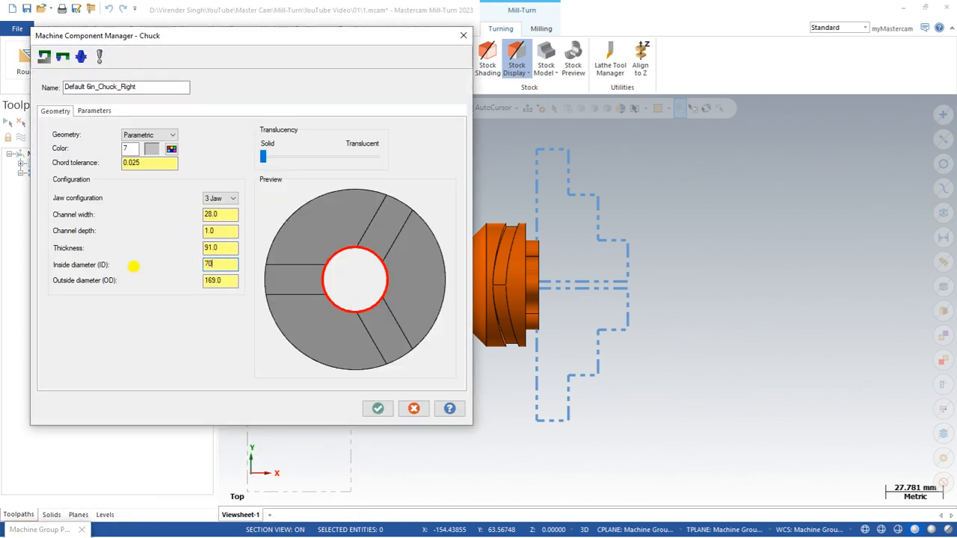
key(Return)
click(379, 409)
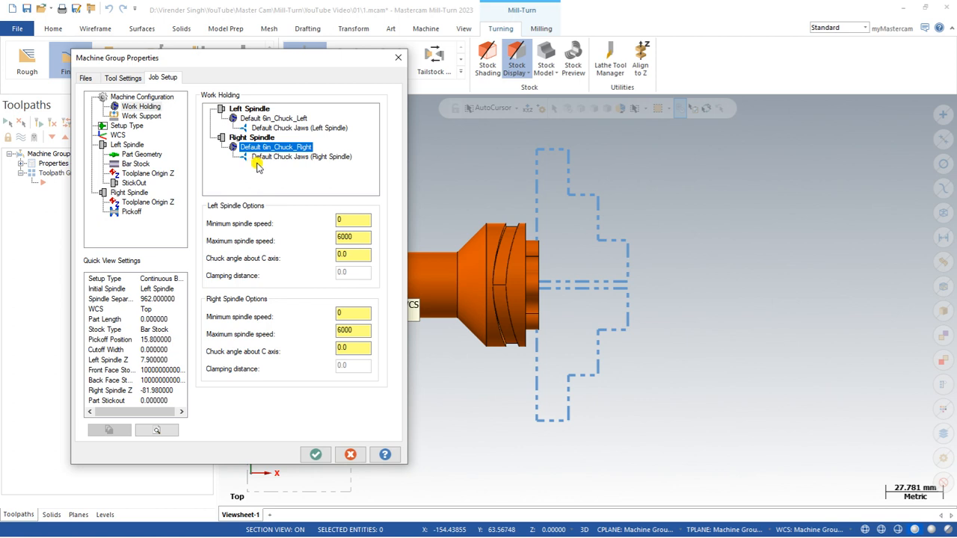
Check the work support, keep the left spindle as initial spindle, and choose Continuous Bar Stock - Pickoff, Stock Pull, Cutoff for part handling.
click(144, 116)
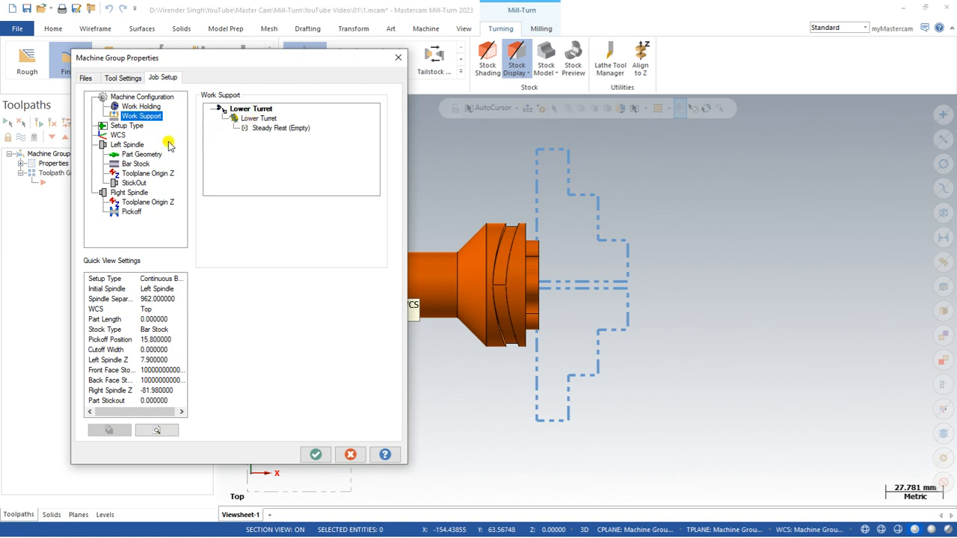
click(122, 128)
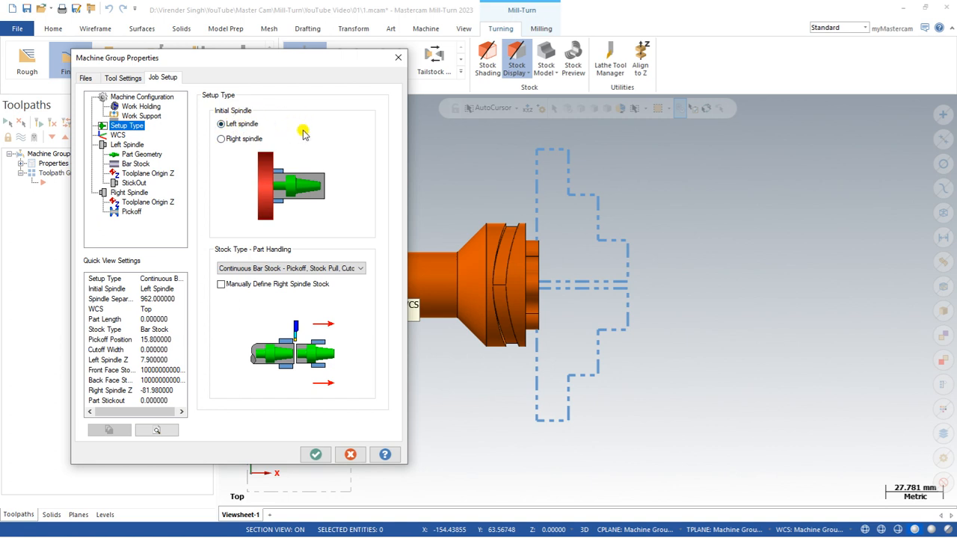
click(241, 126)
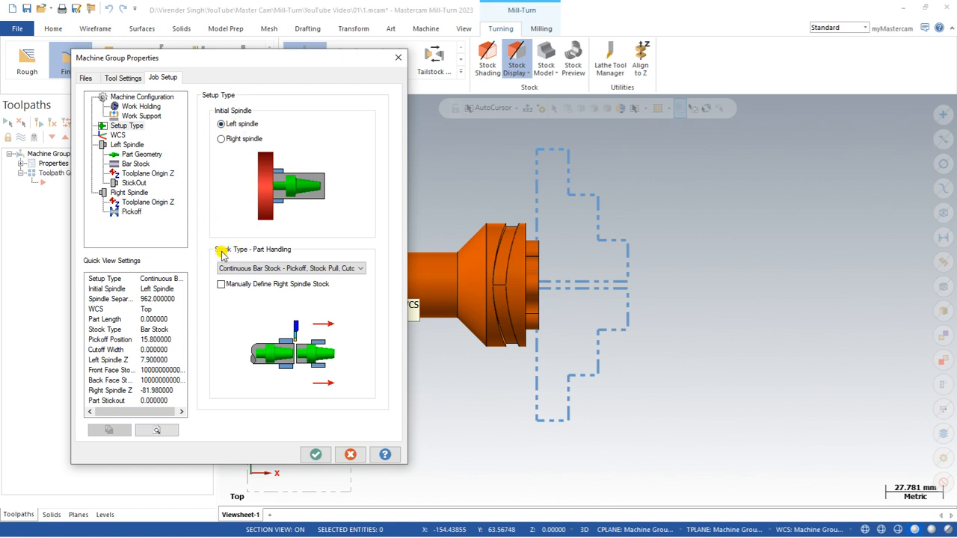
click(273, 267)
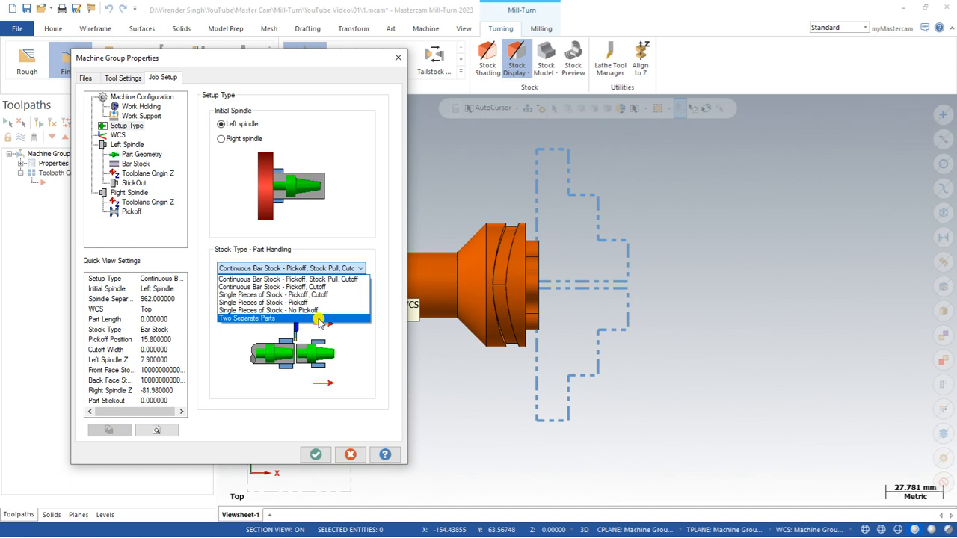
click(268, 279)
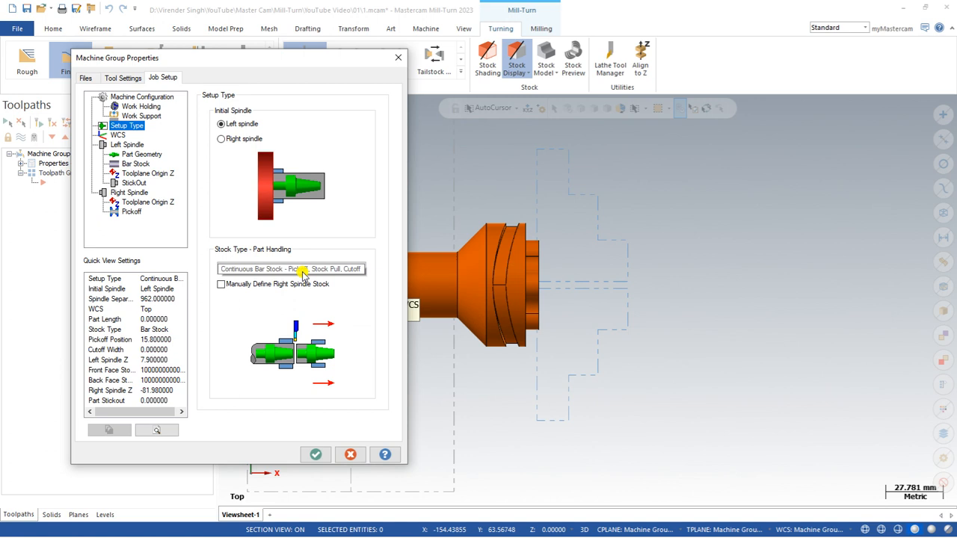
Select the solid body as the left spindle's part geometry and enable creation of turn profiles.
click(118, 135)
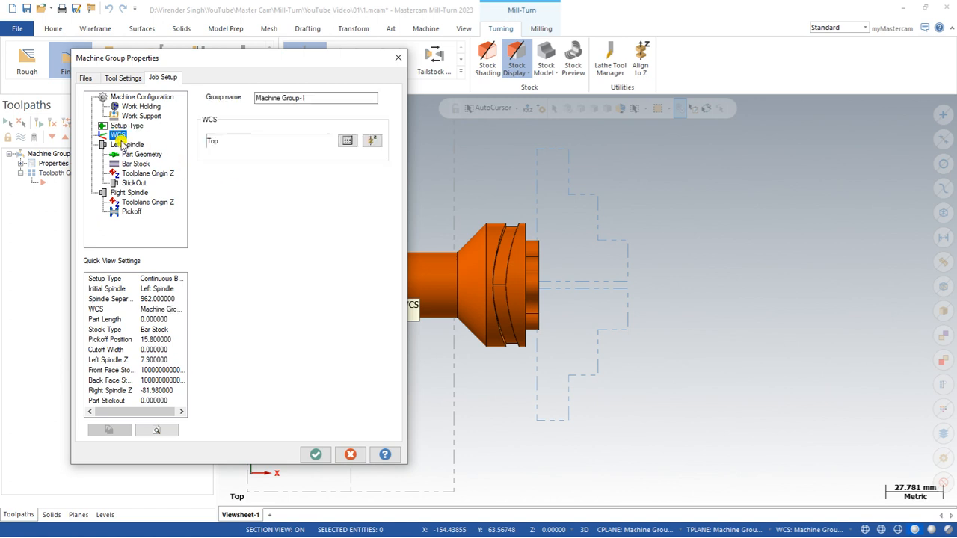
click(124, 146)
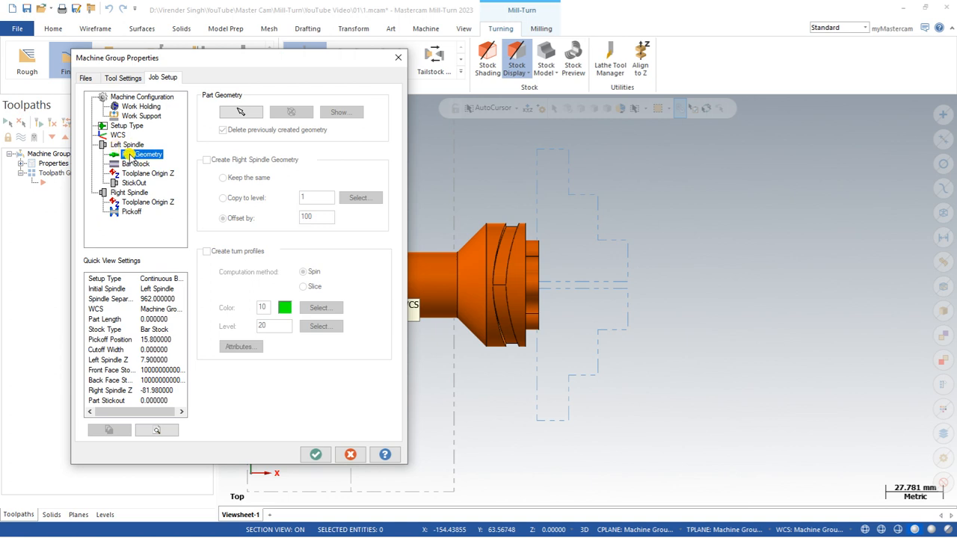
drag(172, 60, 119, 58)
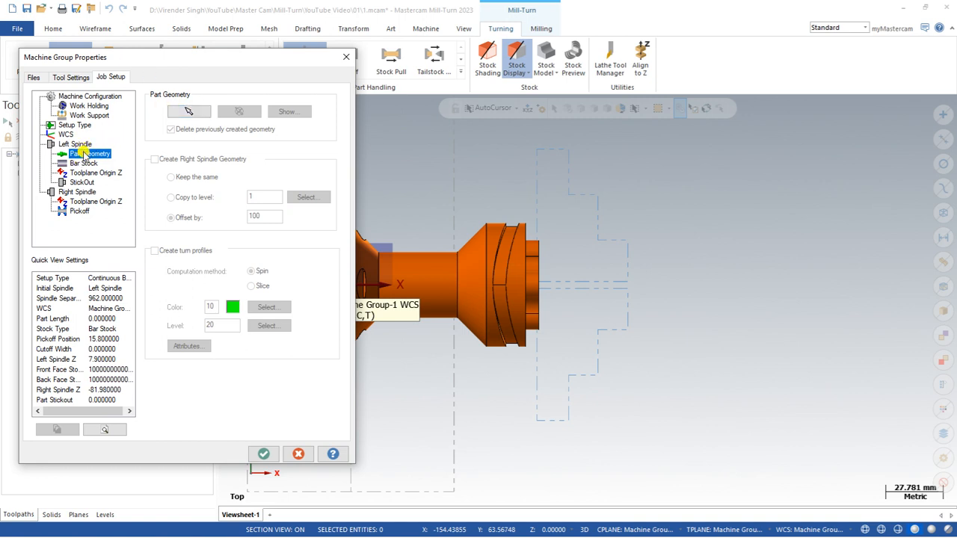
drag(126, 56, 164, 54)
click(216, 107)
click(475, 279)
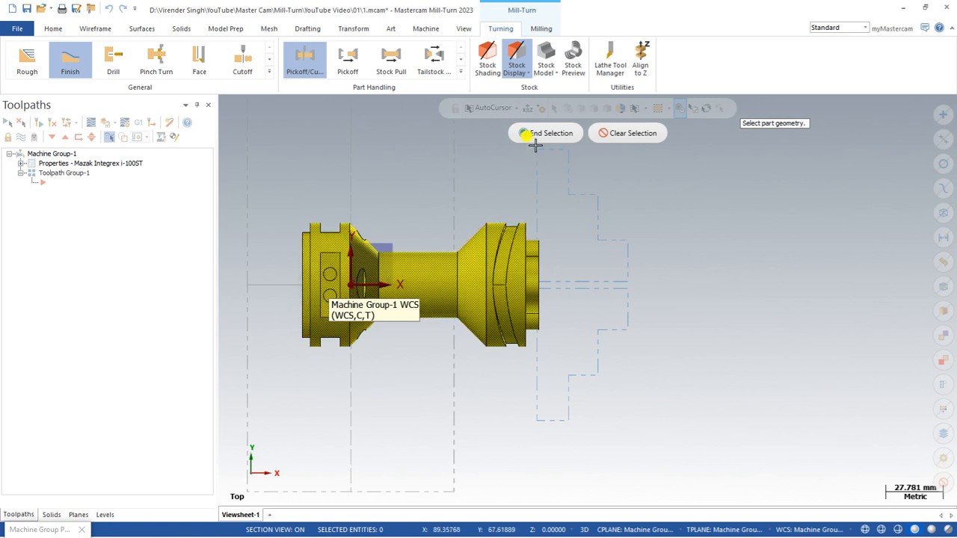
click(538, 133)
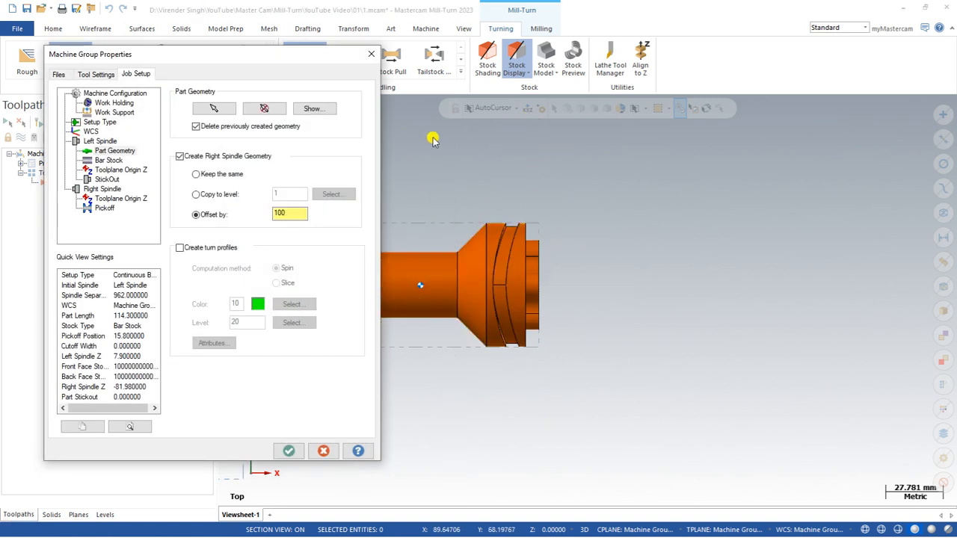
click(179, 249)
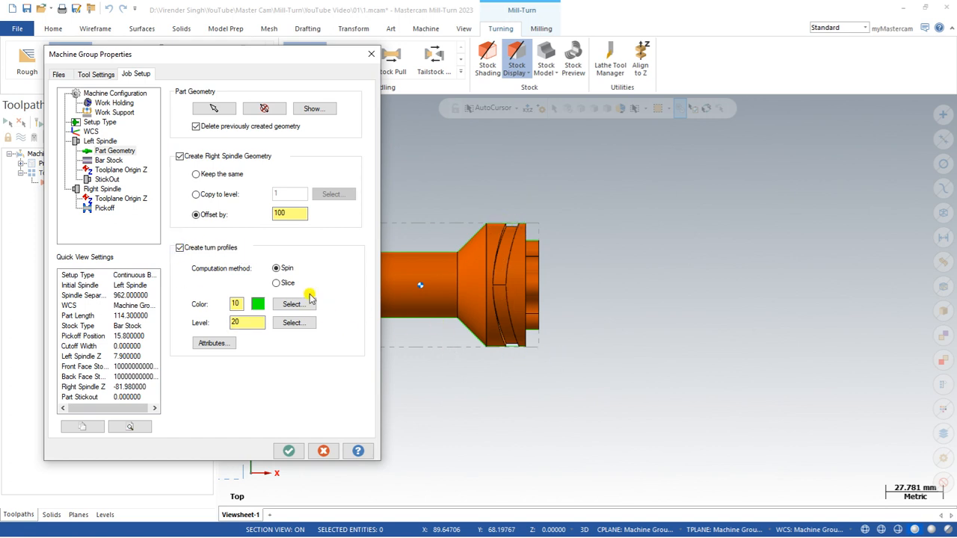
Set the bar stock's extra outside-diameter stock, extra face stock and extra back stock to 1 each.
click(99, 160)
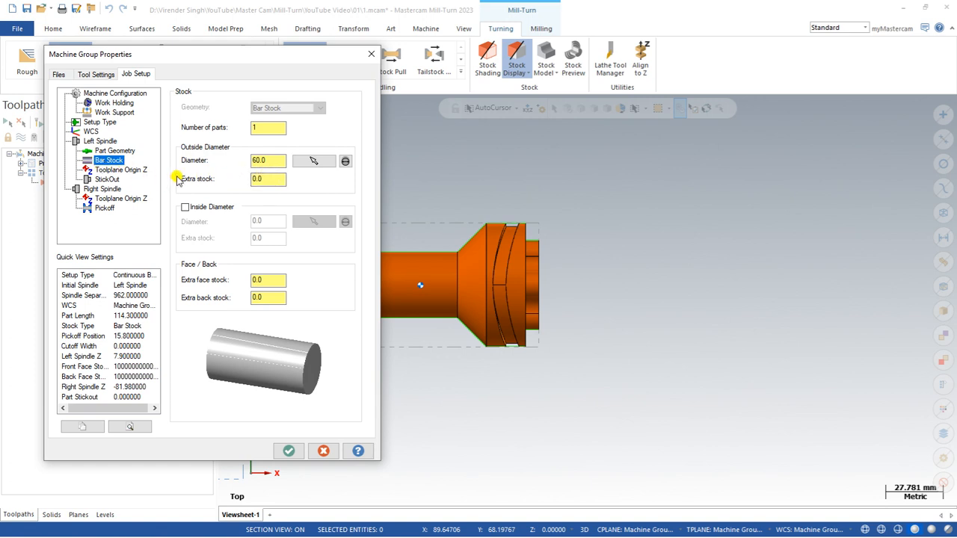
double_click(259, 160)
double_click(268, 179)
text(1)
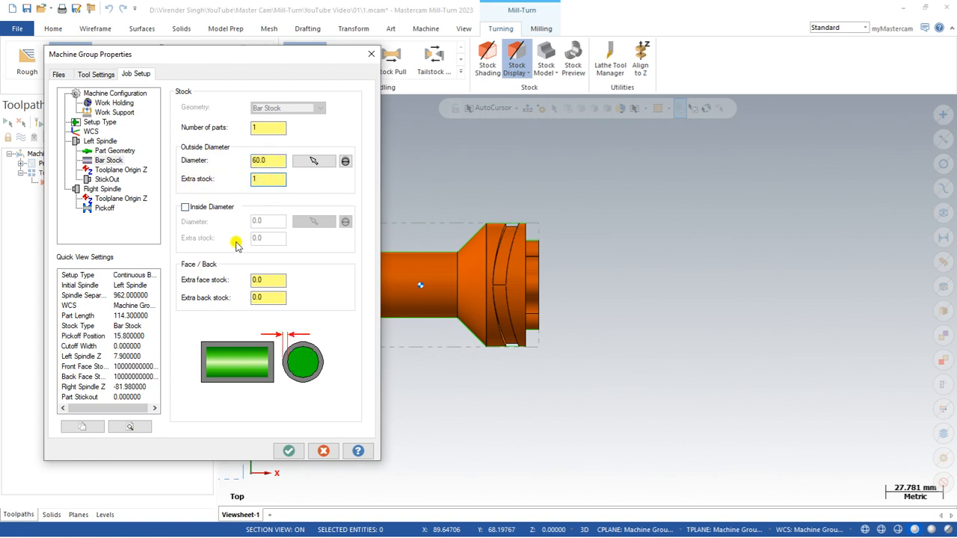
double_click(258, 280)
text(1)
double_click(274, 295)
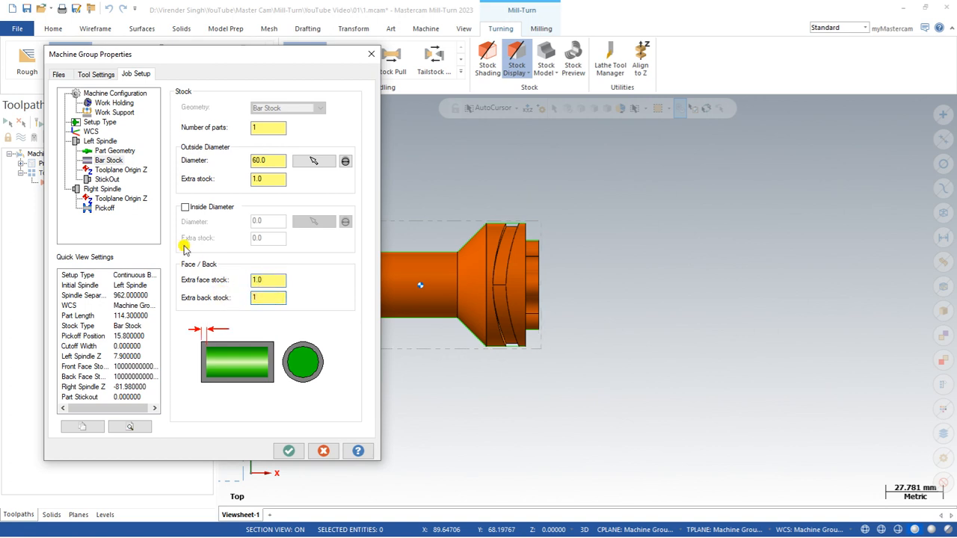
click(101, 162)
Set the left spindle's part stickout by picking the chuck jaw reference point at the right corner of the left flange's upper slot.
click(109, 171)
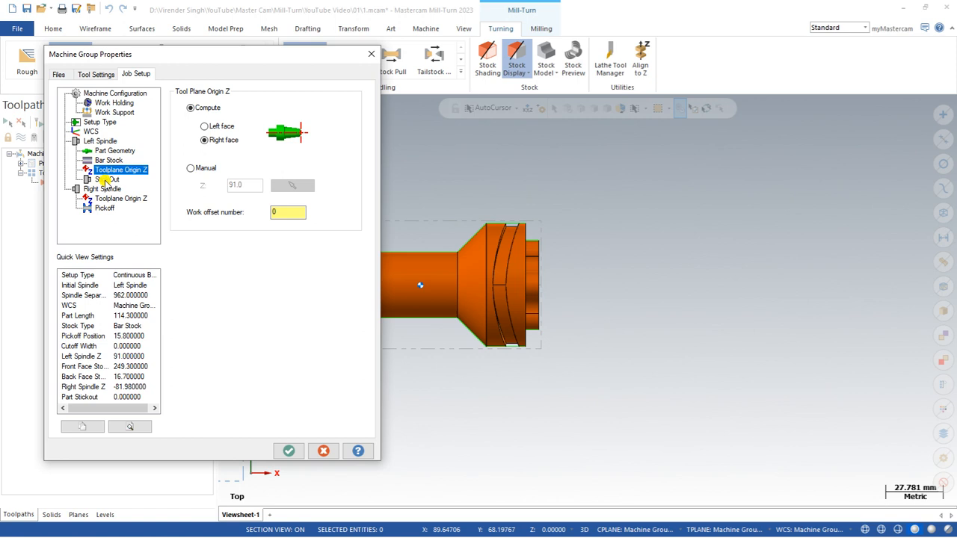
click(107, 181)
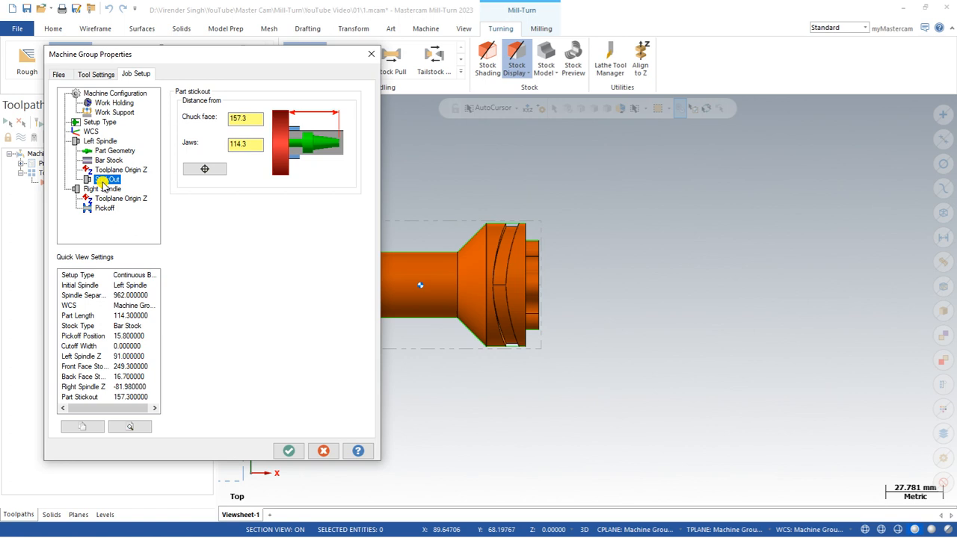
click(199, 169)
scroll(337, 219, up, 5)
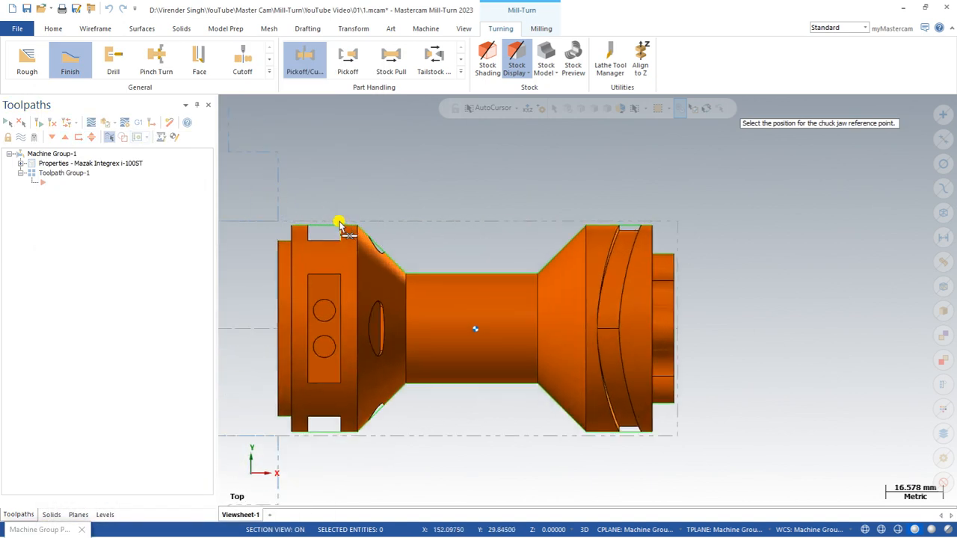
click(342, 226)
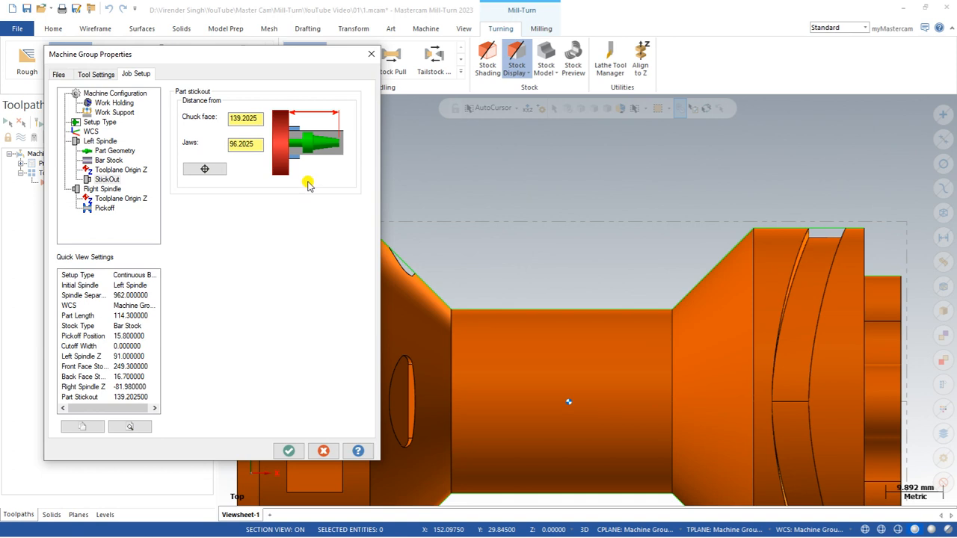
drag(286, 59, 174, 58)
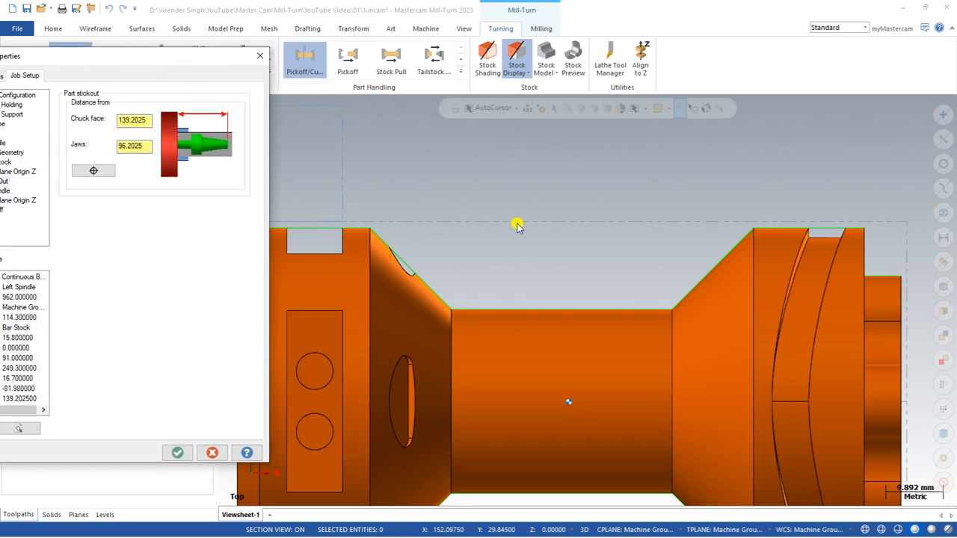
drag(129, 54, 387, 64)
Set the right spindle's pickoff position at the upper corner where the right-hand taper meets the cylindrical flange.
click(245, 210)
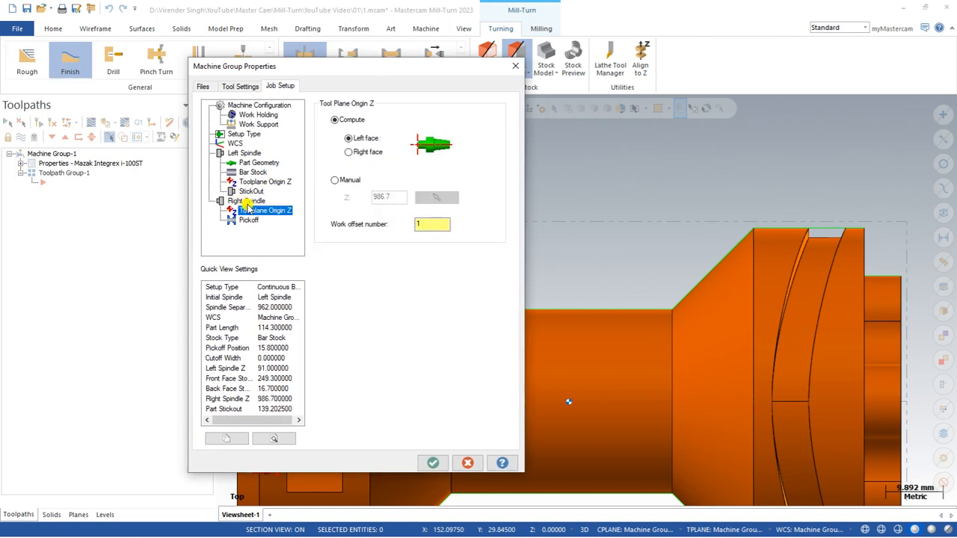
click(243, 221)
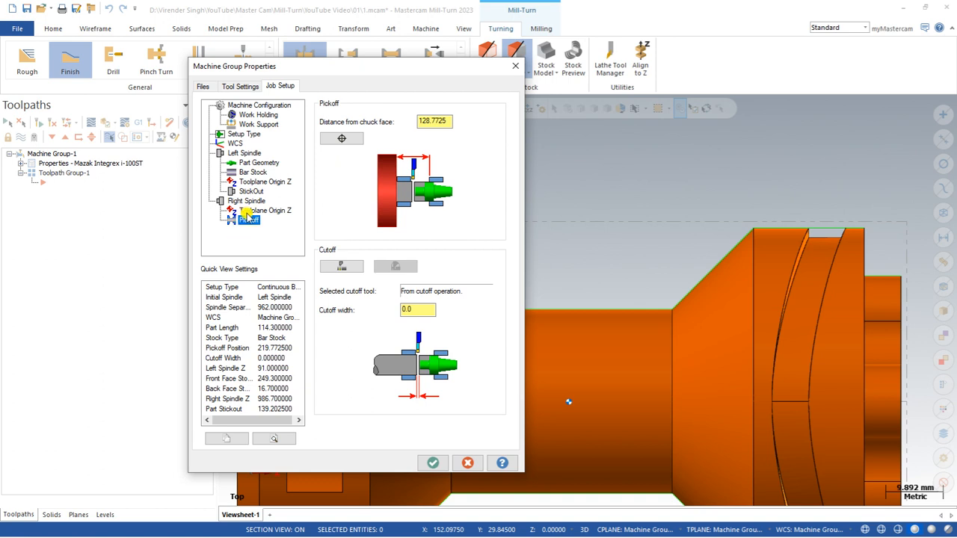
click(340, 139)
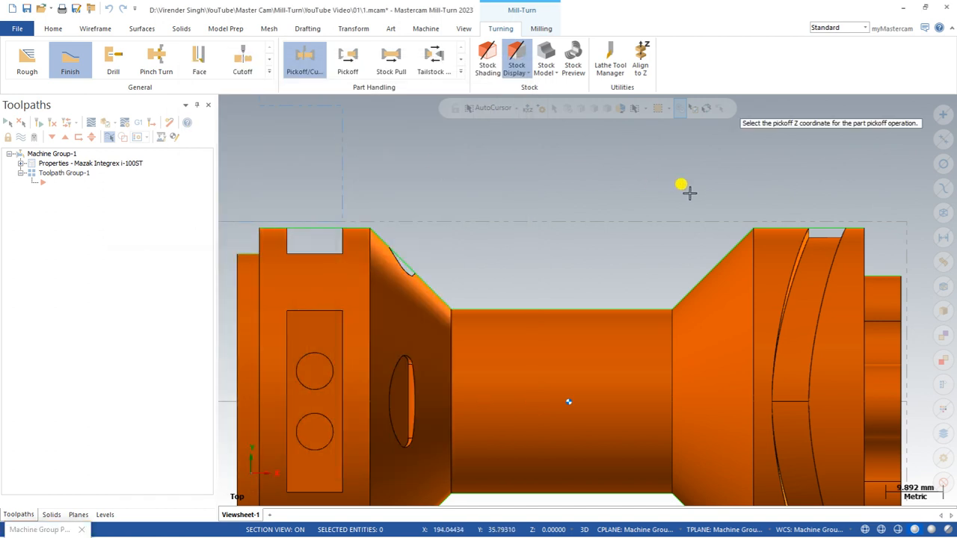
click(752, 231)
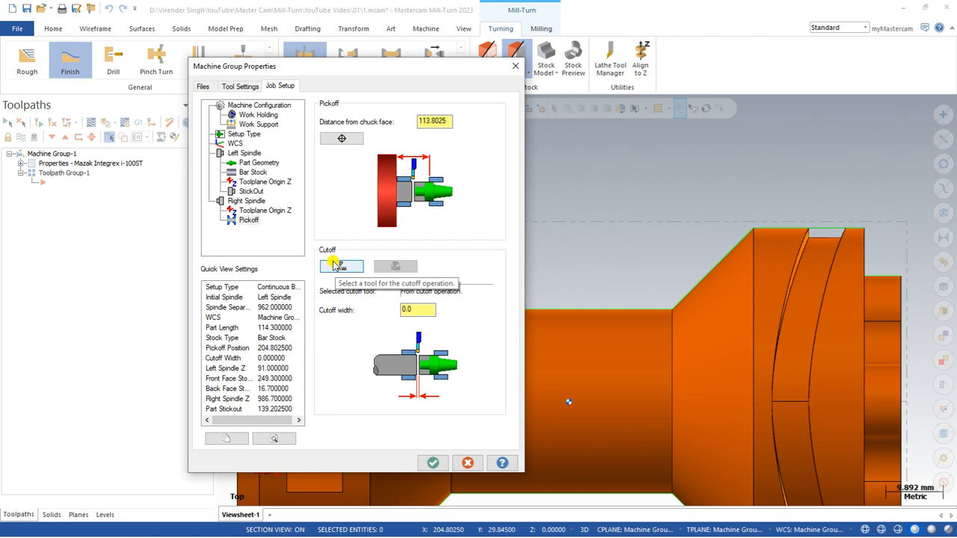
Add the T0101 R0.4 W4 OD CUTOFF RIGHT library tool to the machine group and assign it as the cutoff tool.
click(337, 267)
drag(246, 349, 188, 162)
click(63, 91)
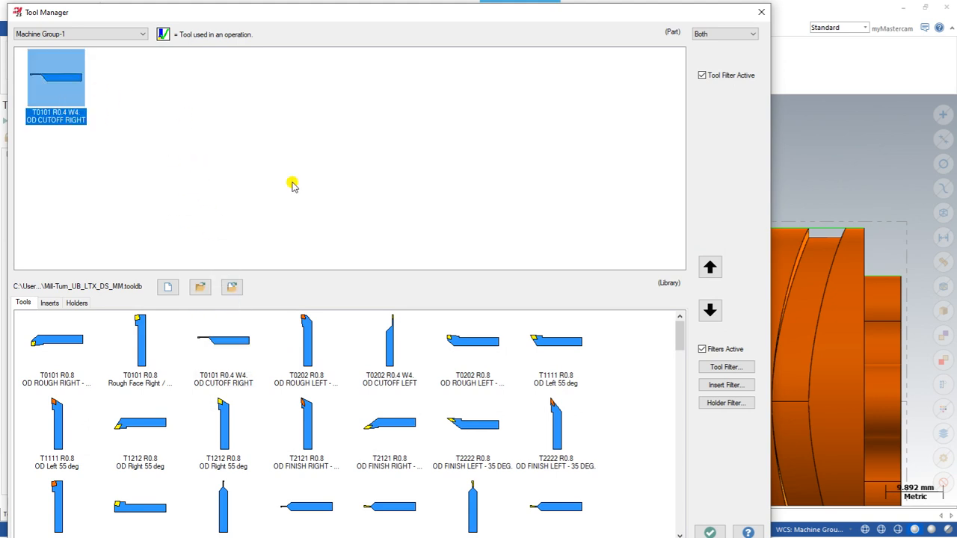
click(708, 533)
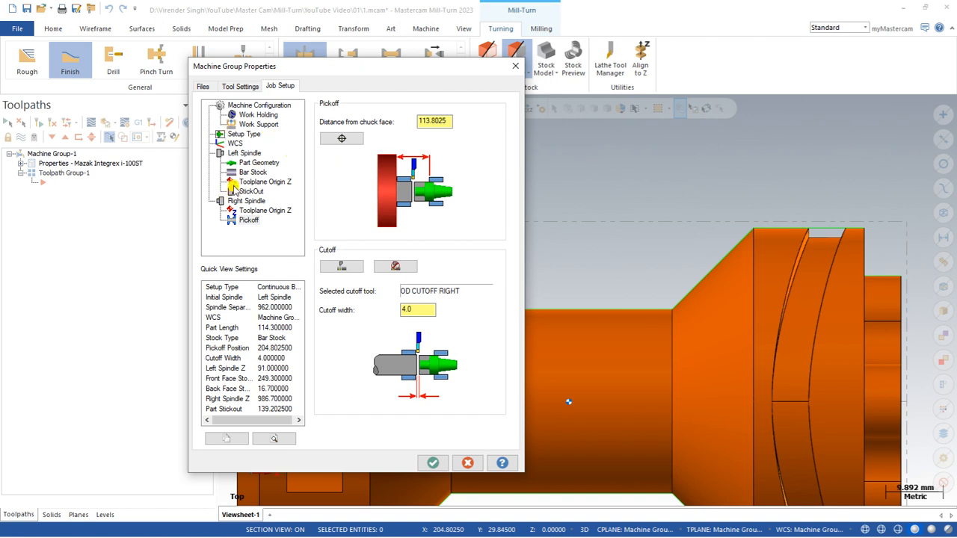
Review the job setup from work holding through pickoff and accept the machine group properties.
click(244, 116)
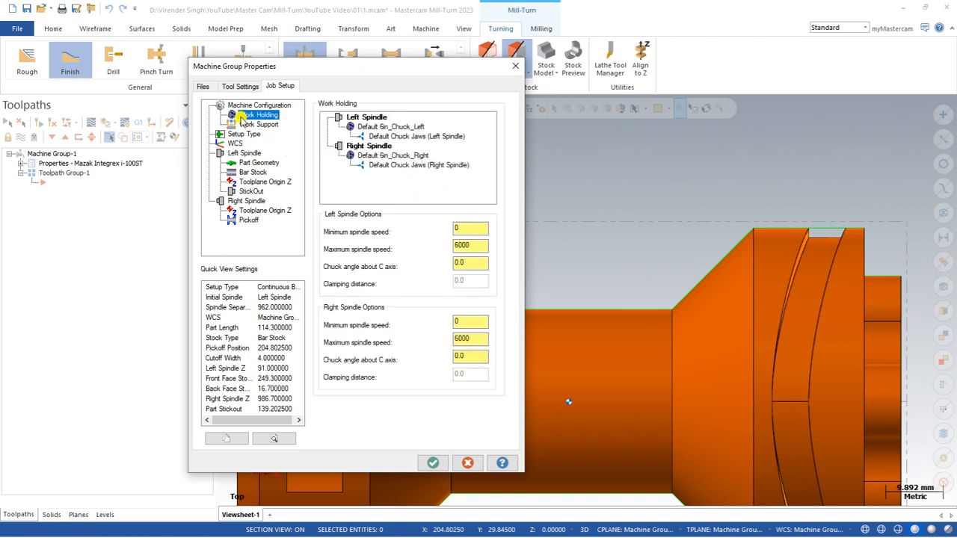
click(237, 134)
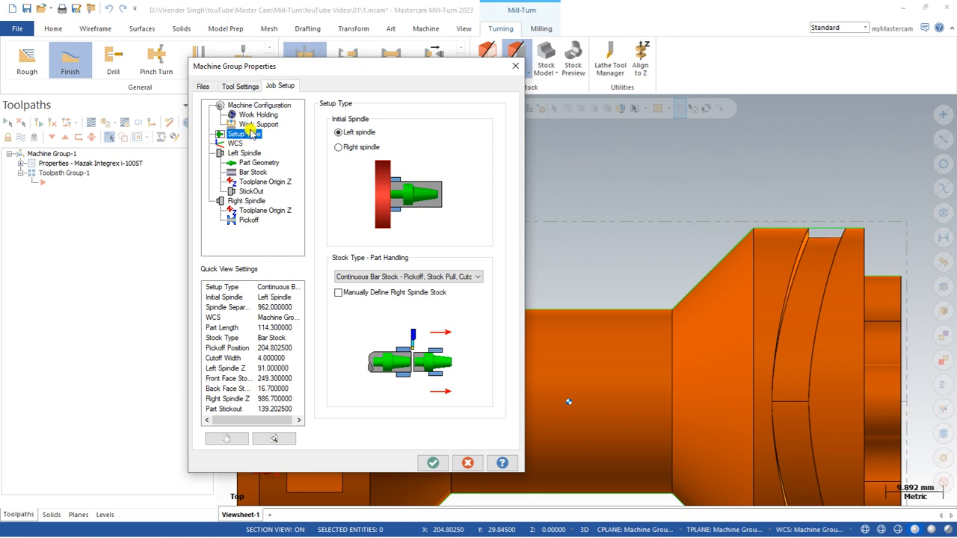
click(235, 161)
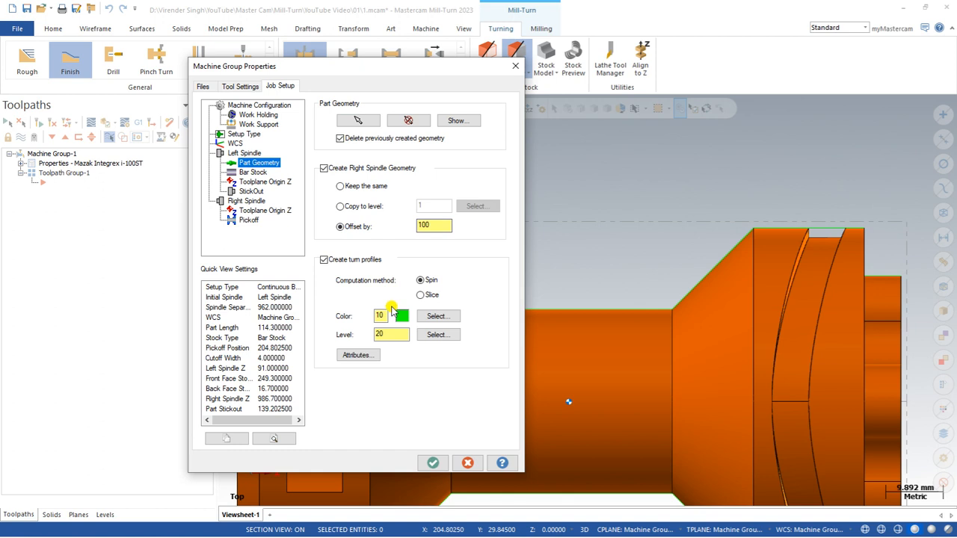
click(251, 173)
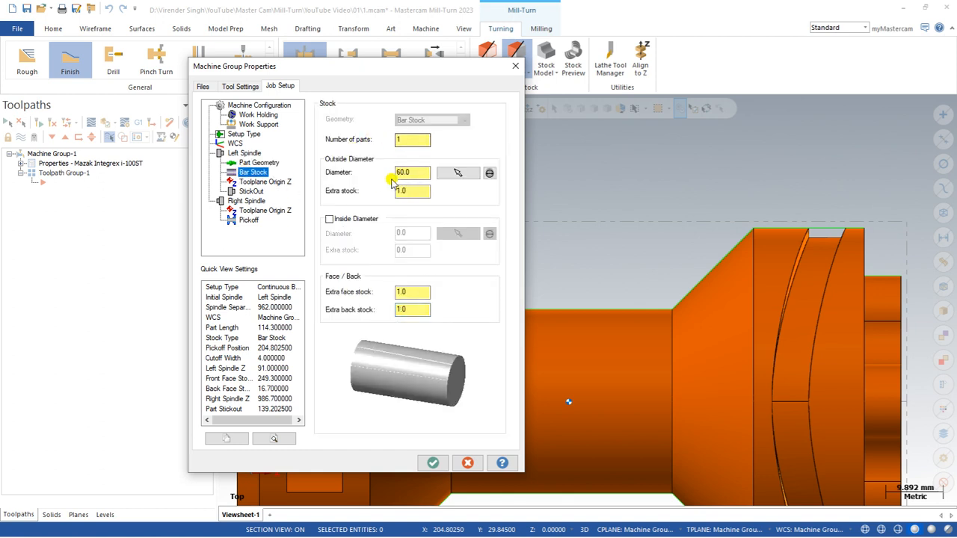
click(251, 182)
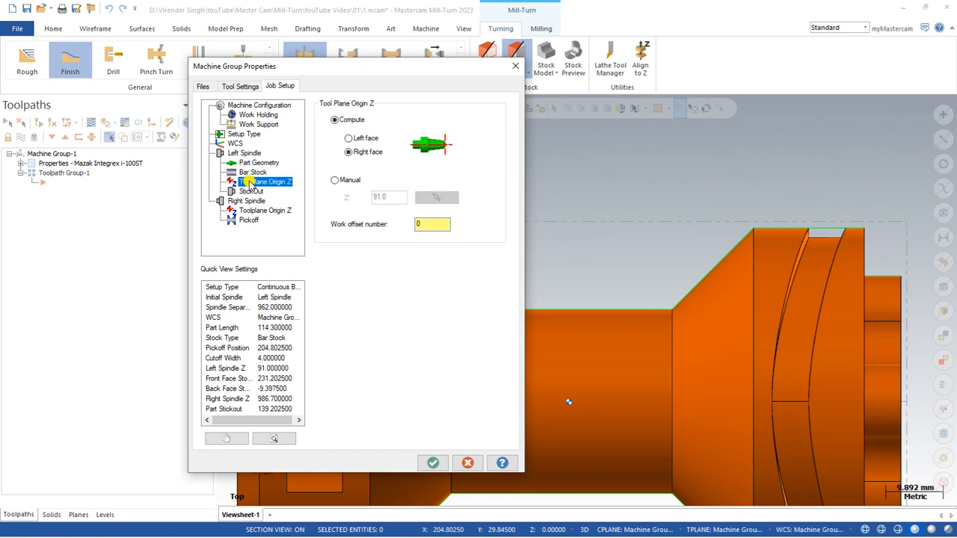
click(252, 191)
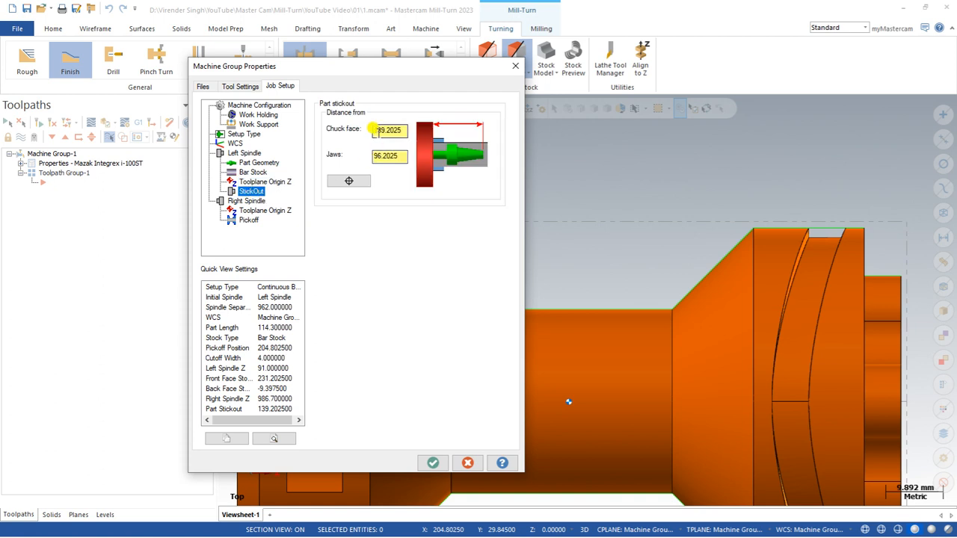
click(256, 209)
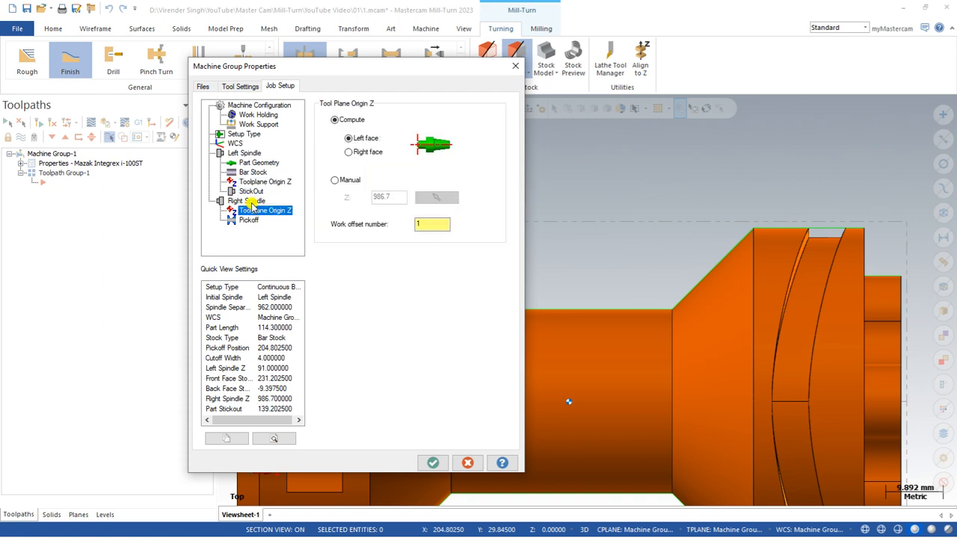
click(249, 221)
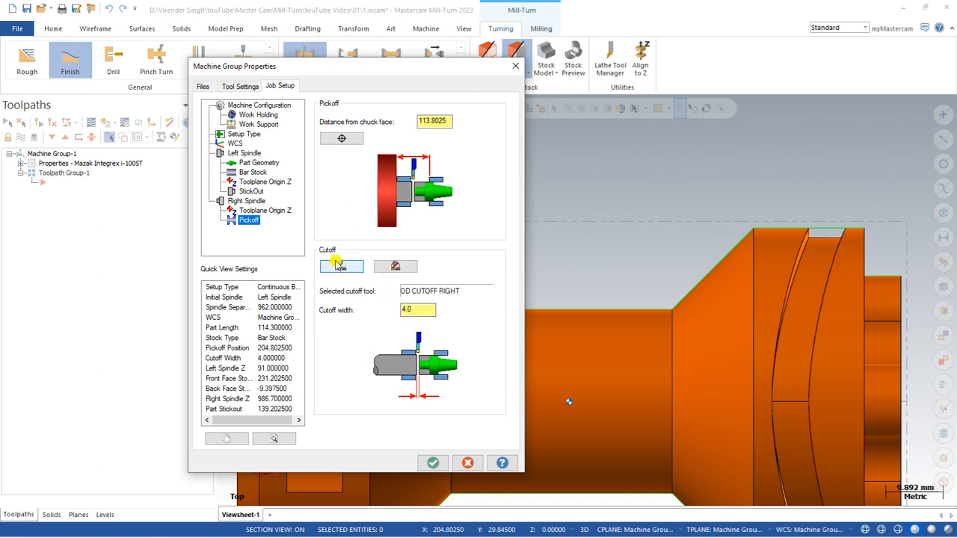
click(431, 461)
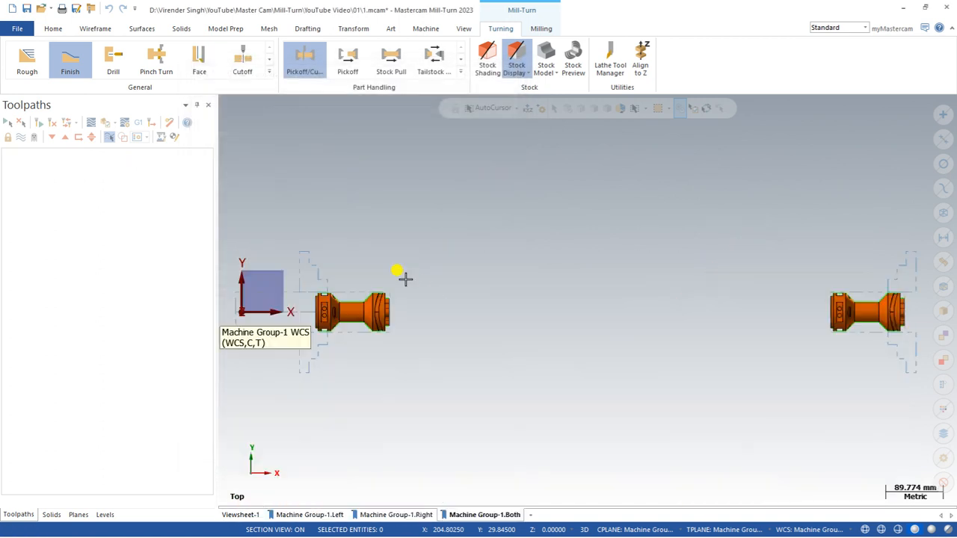
scroll(405, 279, down, 2)
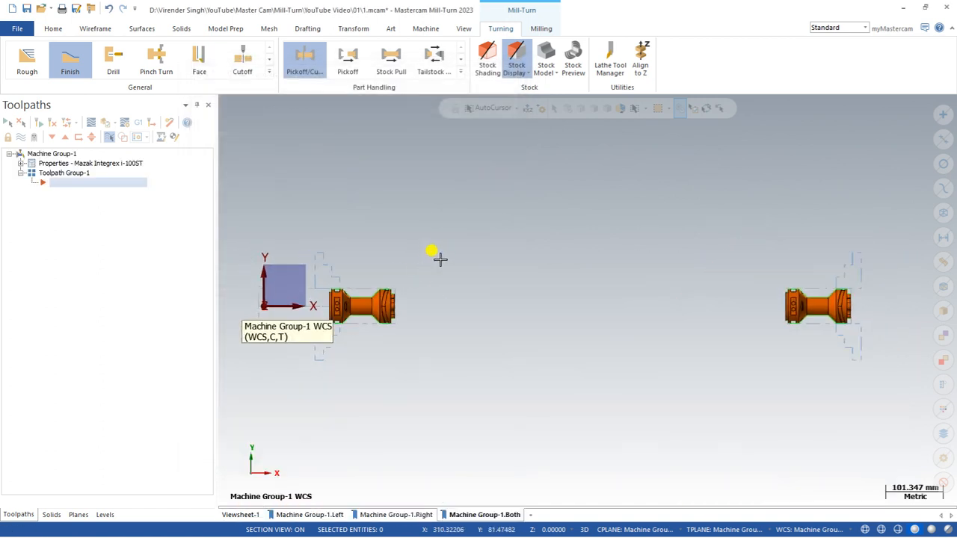
Examine the part, stock and chuck jaw positions on the left and right spindles.
scroll(404, 284, up, 1)
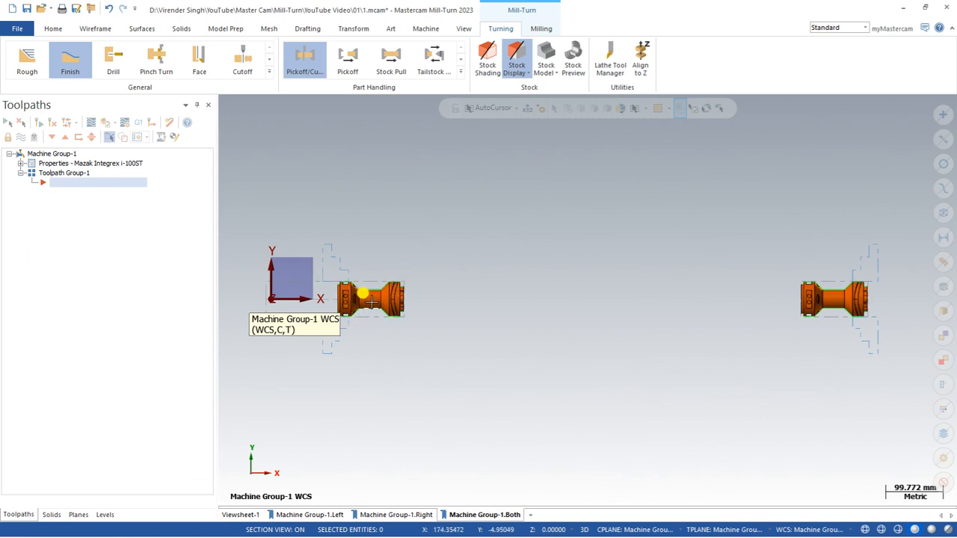
scroll(359, 303, up, 3)
scroll(349, 309, down, 3)
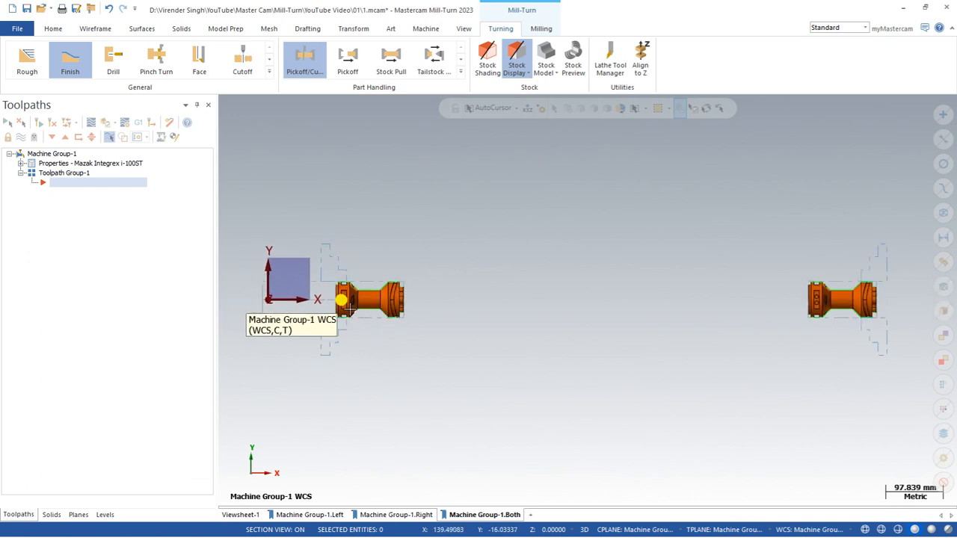
scroll(882, 306, up, 3)
scroll(818, 284, down, 3)
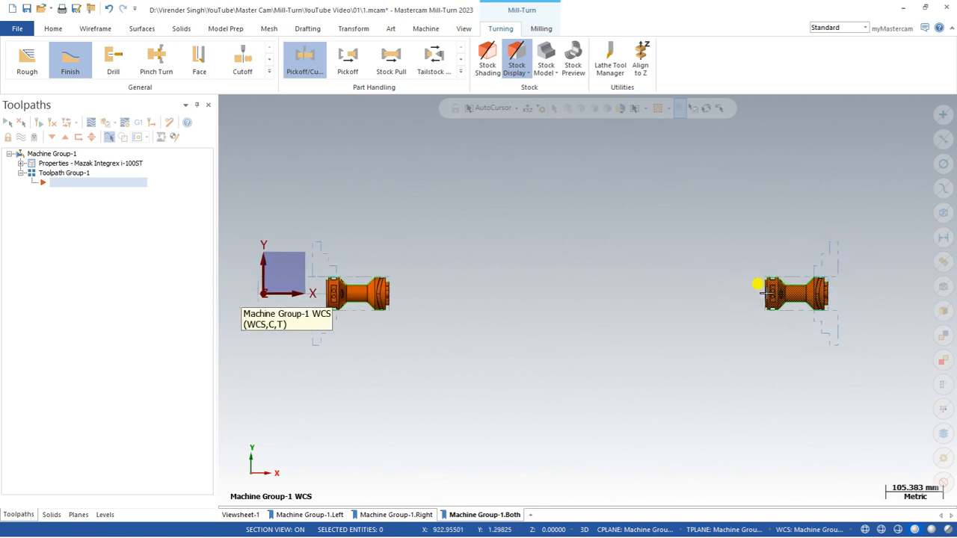
scroll(781, 292, up, 2)
scroll(705, 284, down, 2)
scroll(374, 284, up, 2)
scroll(374, 284, down, 2)
scroll(367, 293, up, 2)
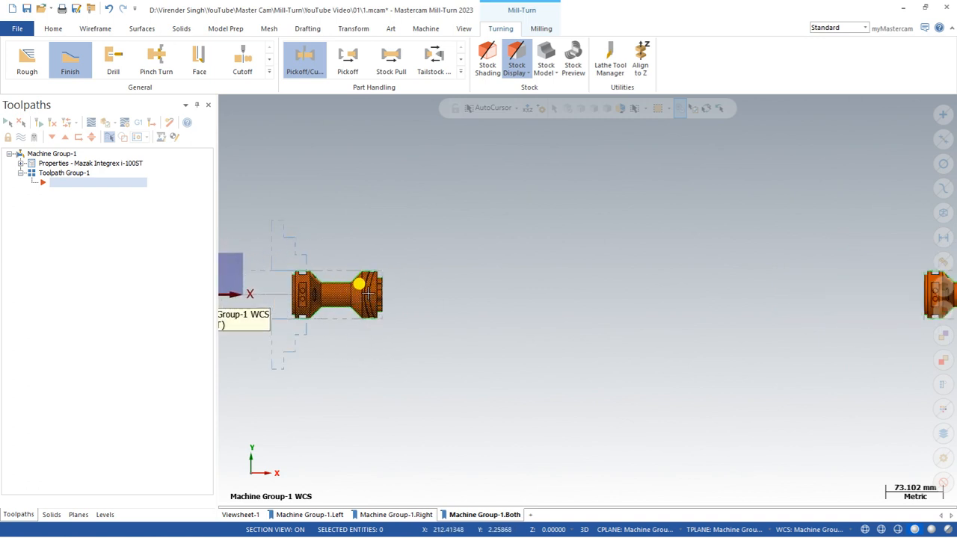
scroll(368, 294, down, 1)
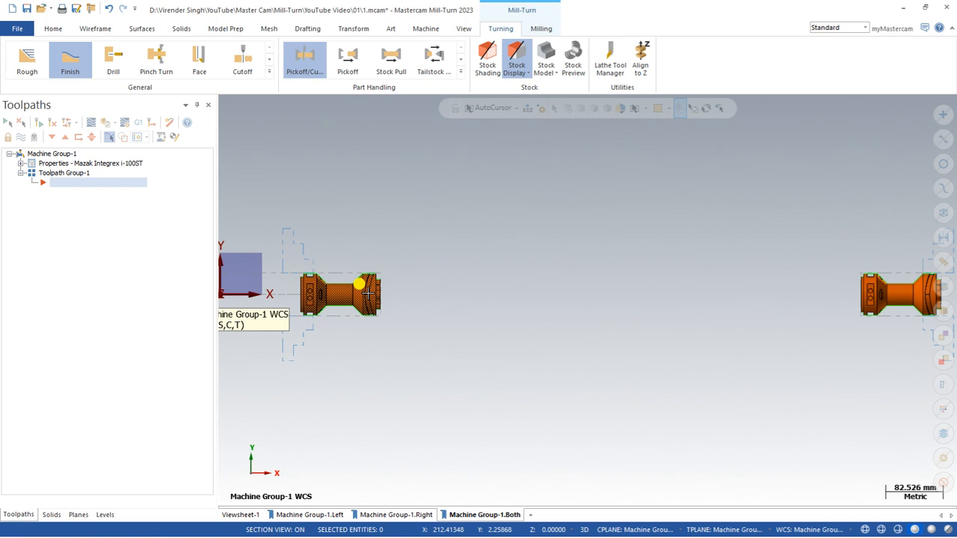
Reopen the machine group's job setup to check the work holding and spindle options, and accept the properties.
click(21, 164)
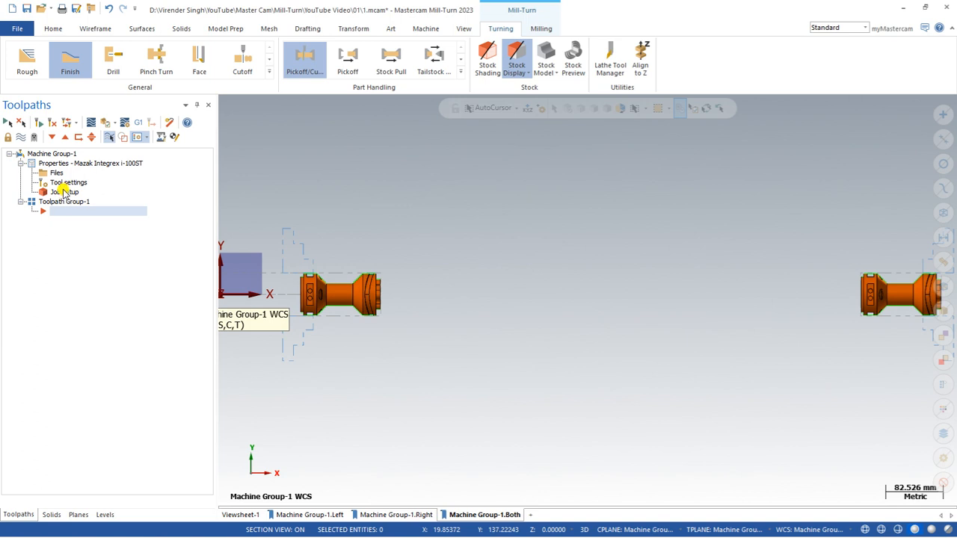
click(61, 193)
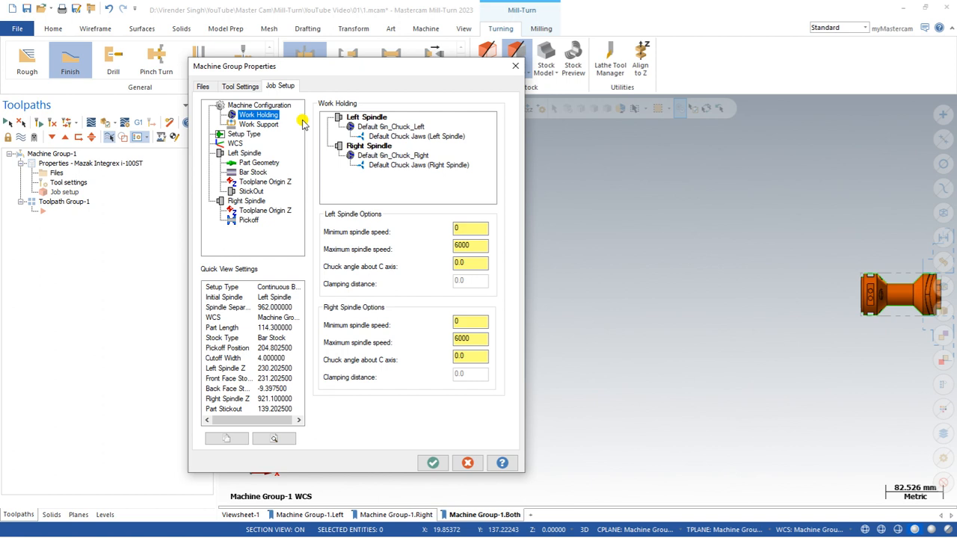
click(433, 462)
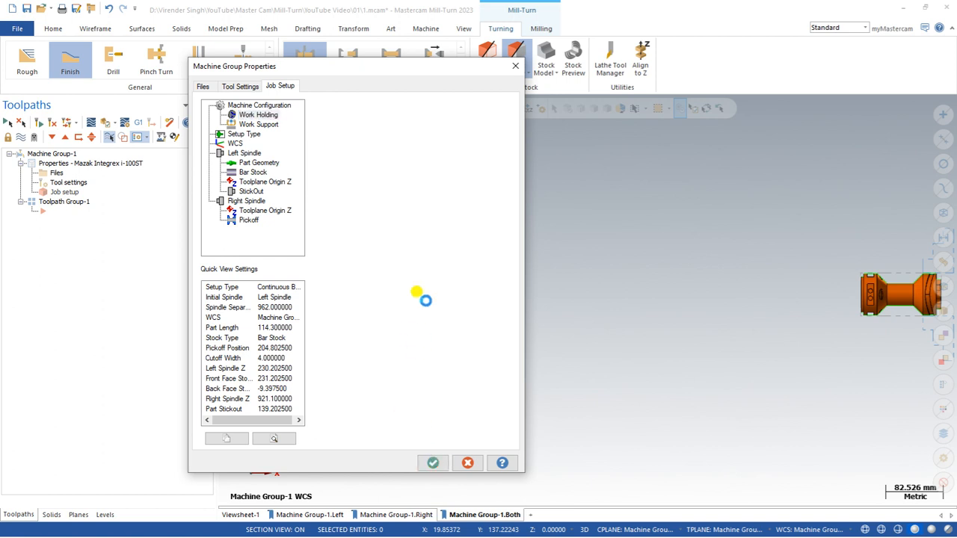